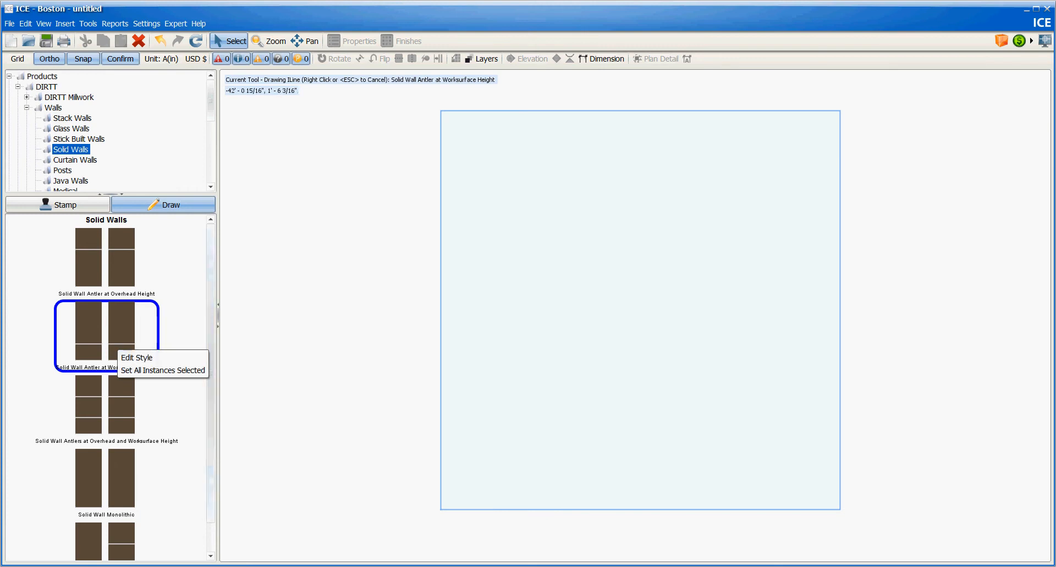
Open the Solid Wall Antler at Worksurface Height style for editing.
{"action": "key", "text": "Escape"}
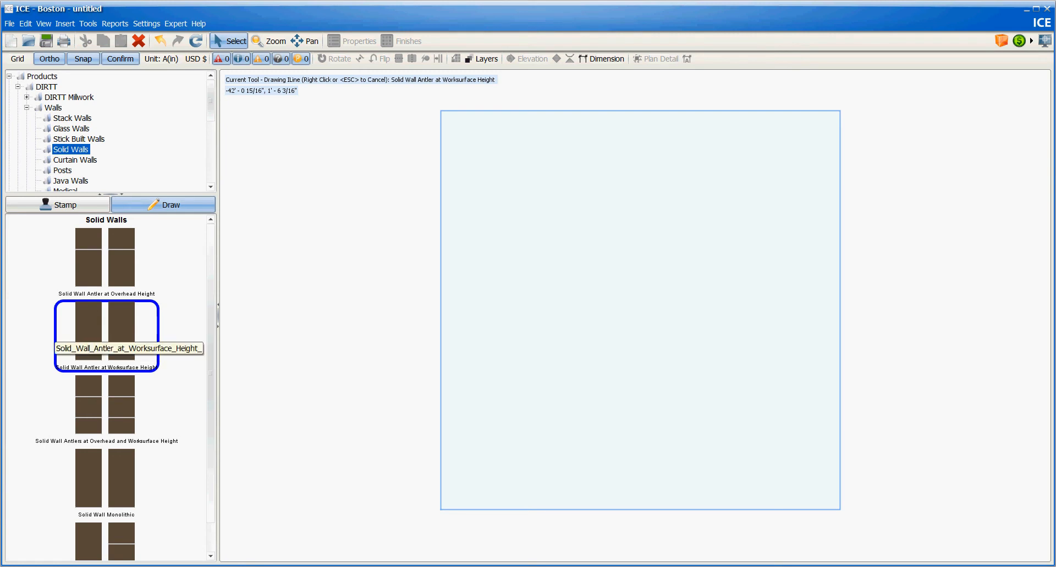
{"action": "right_click", "coordinate": [111, 318]}
{"action": "left_click", "coordinate": [128, 327]}
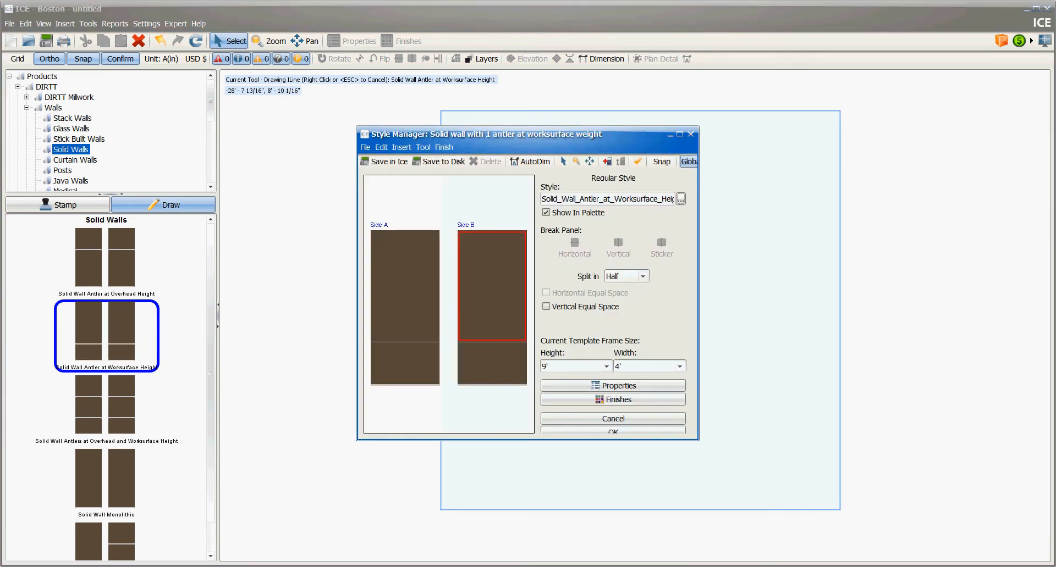
Set the start offset of the horizontal antler extrusion on Side A to 5' 0 5/8".
{"action": "right_click", "coordinate": [410, 341]}
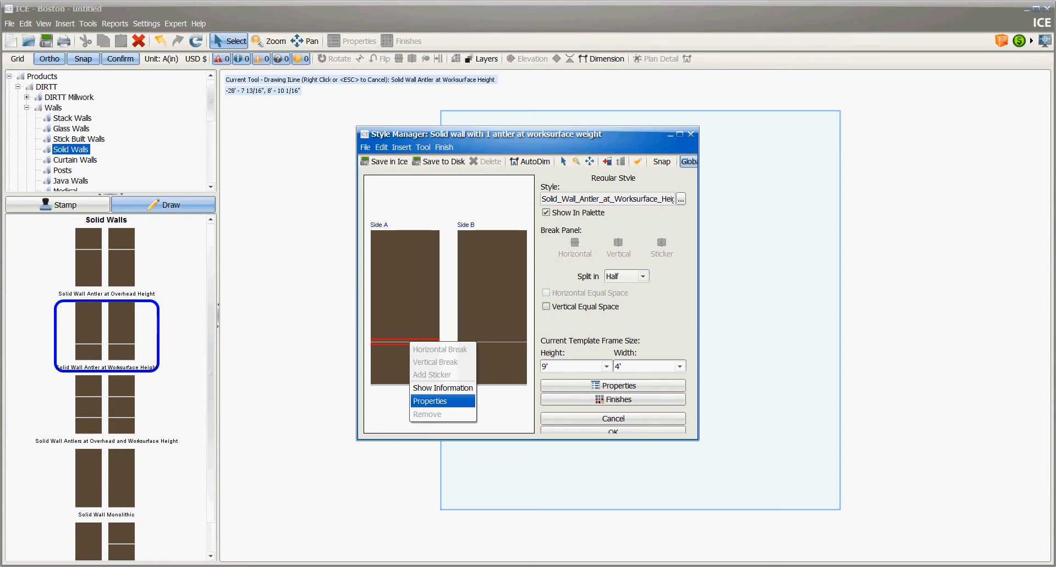
{"action": "left_click", "coordinate": [434, 401]}
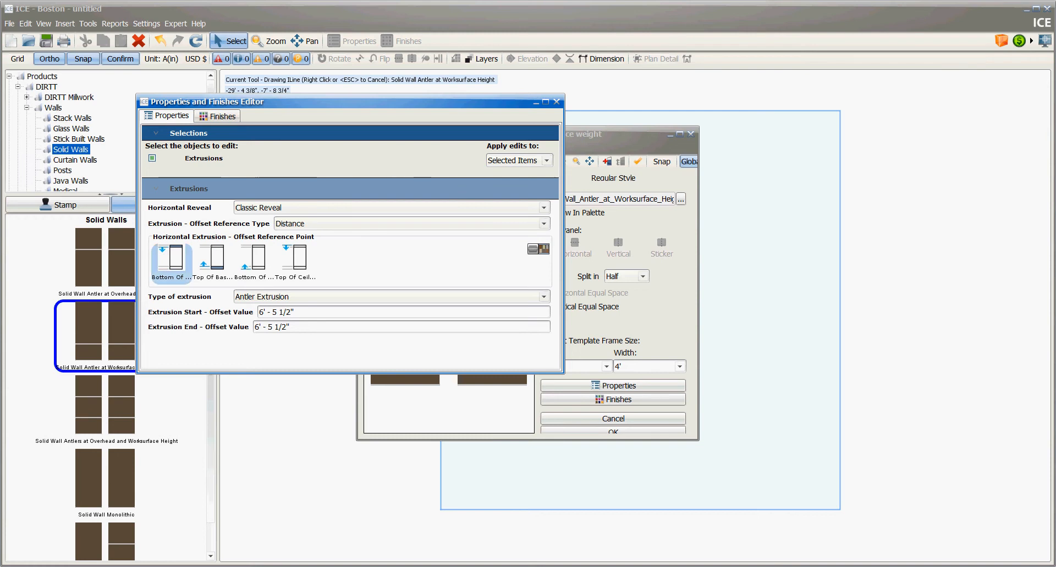
{"action": "left_click", "coordinate": [295, 312]}
{"action": "key", "text": "ctrl+a"}
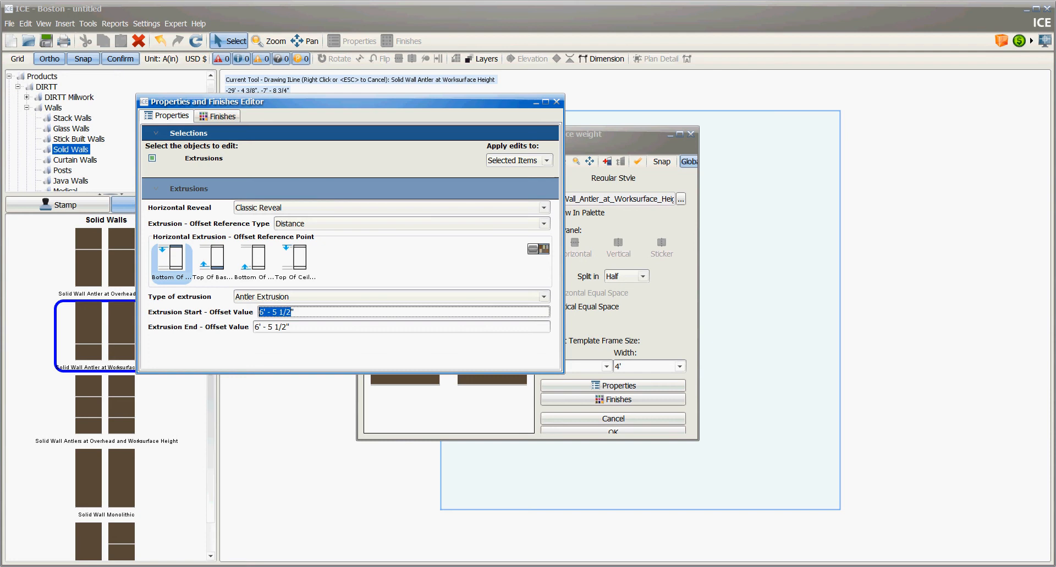
{"action": "type", "text": "\""}
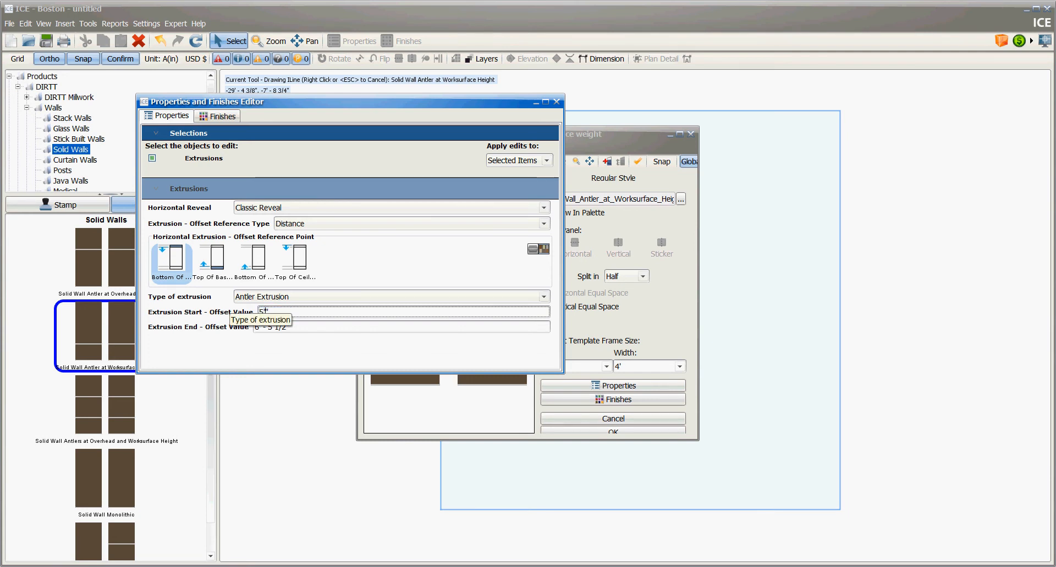
{"action": "key", "text": "BackSpace"}
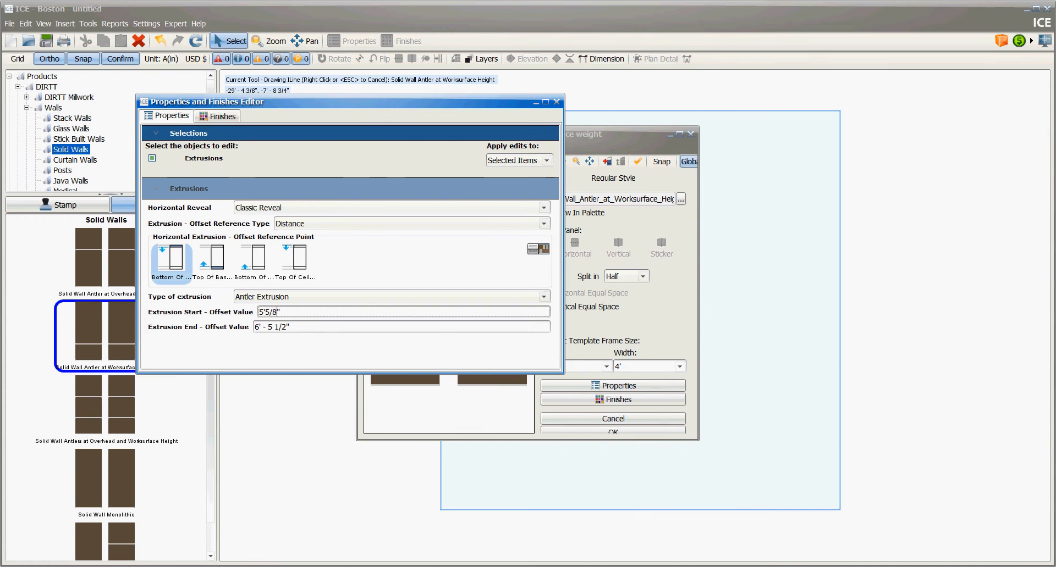
{"action": "key", "text": "Return"}
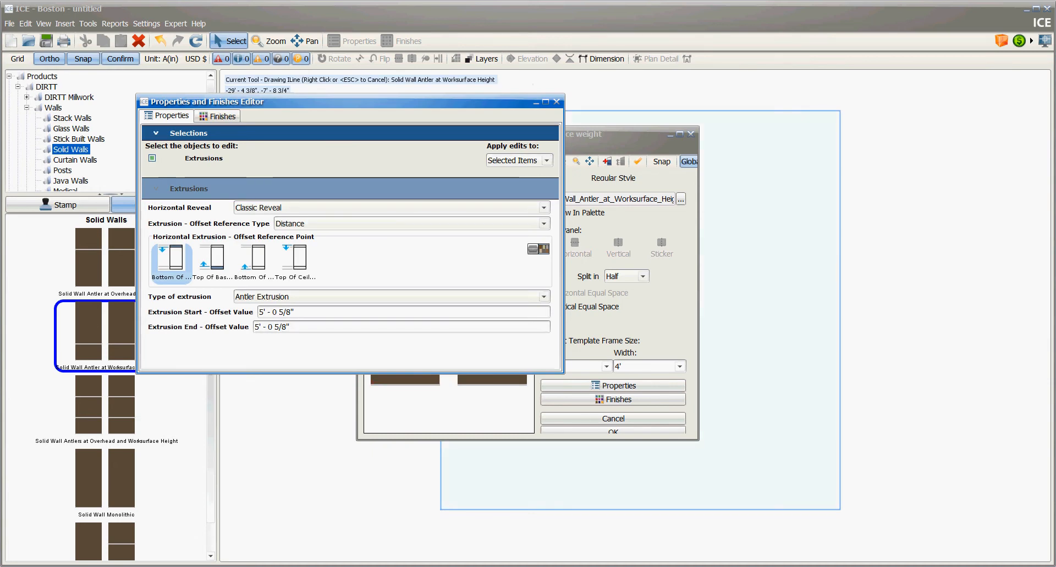
{"action": "key", "text": "Escape"}
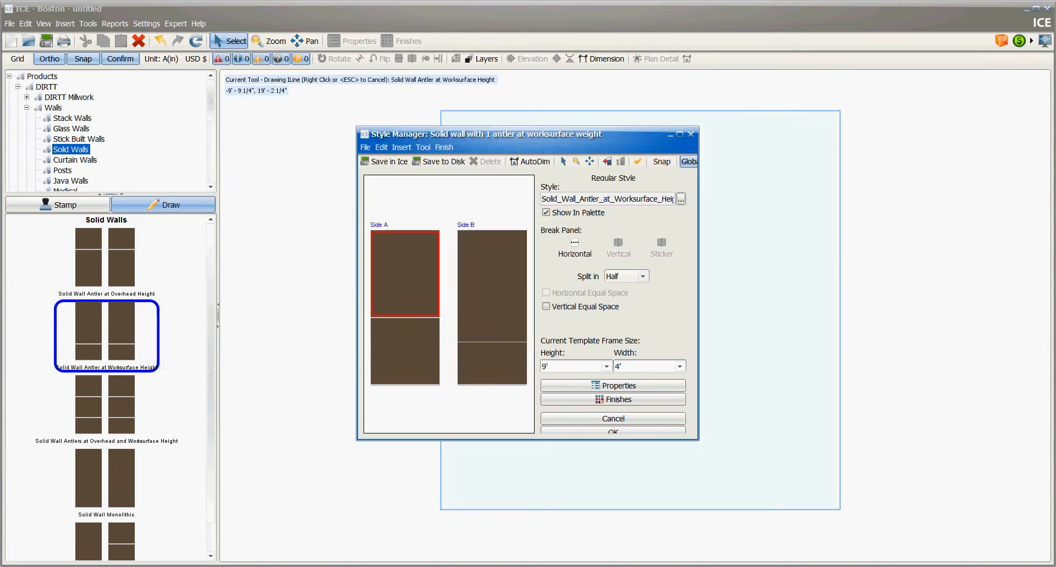
Examine the information for the upper tile on Side A, including its width and height.
{"action": "right_click", "coordinate": [429, 269]}
{"action": "key", "text": "Return"}
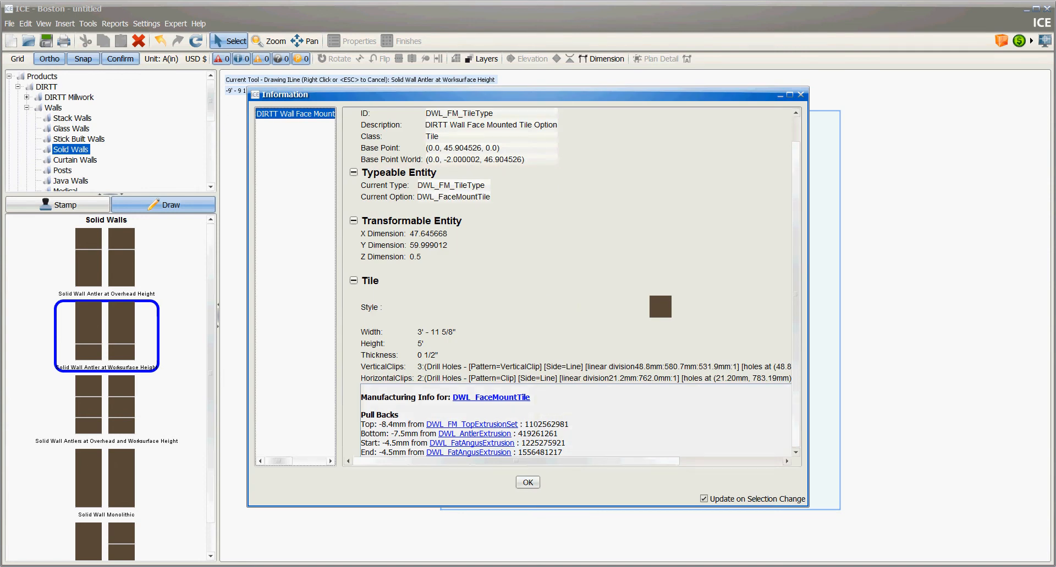
{"action": "key", "text": "Escape"}
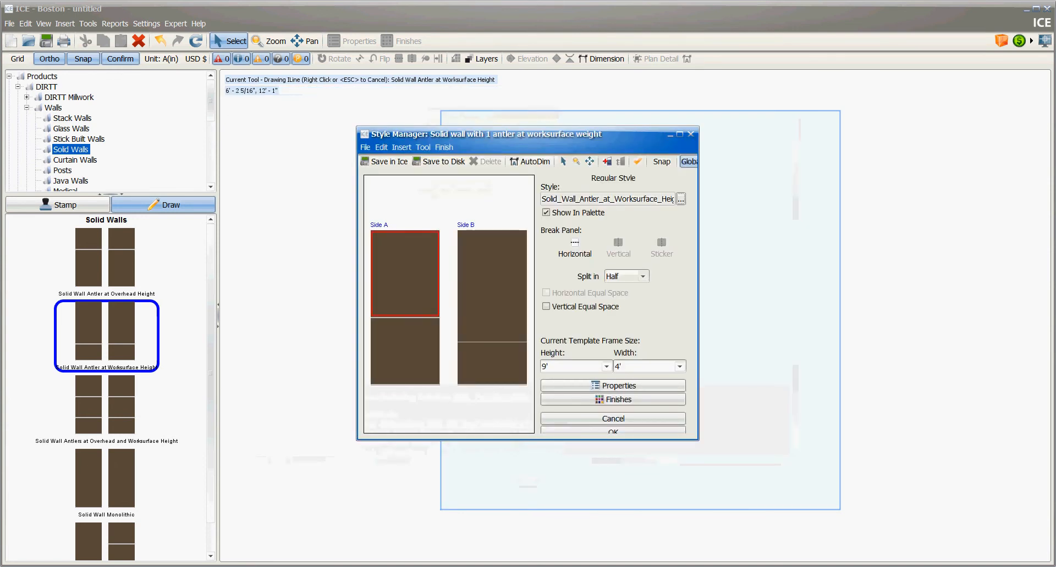
Change the upper Side A tile to a Frameless Glass Tile with the Shimmer paint color.
{"action": "right_click", "coordinate": [418, 286]}
{"action": "key", "text": "Down"}
{"action": "key", "text": "Down"}
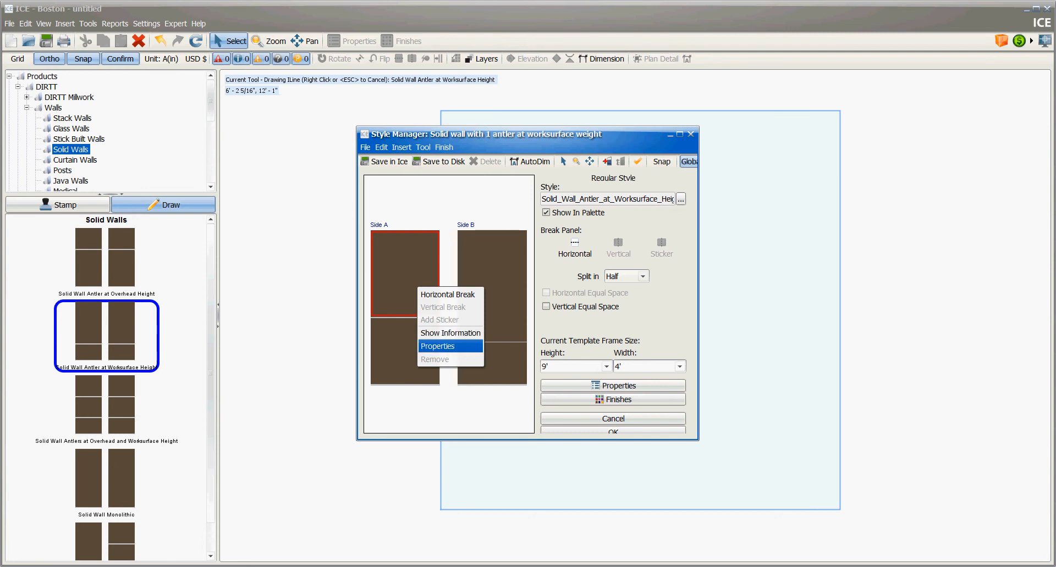
{"action": "key", "text": "Return"}
{"action": "left_click", "coordinate": [218, 116]}
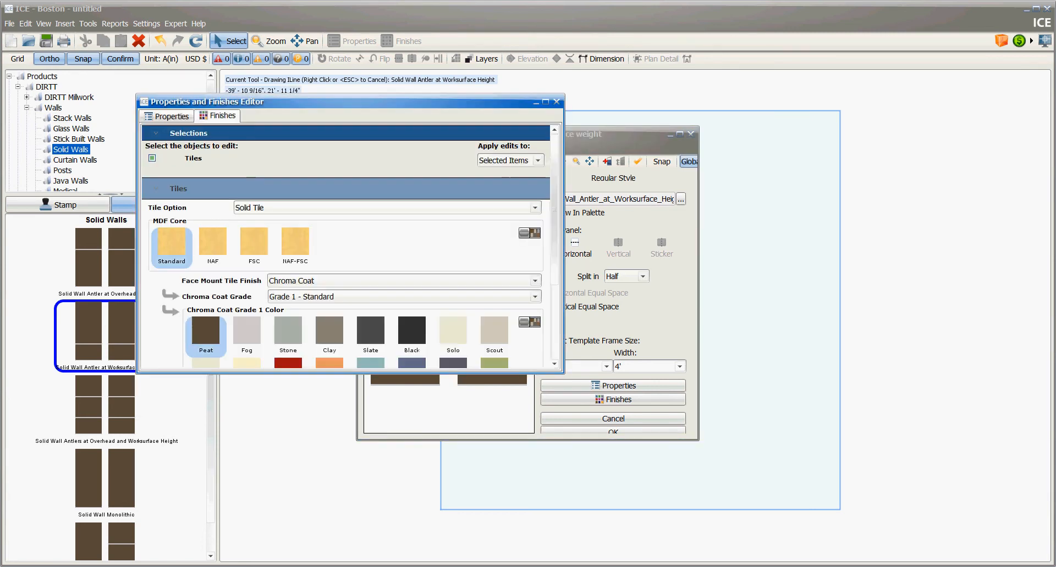
{"action": "left_click", "coordinate": [535, 208]}
{"action": "key", "text": "Down"}
{"action": "key", "text": "Return"}
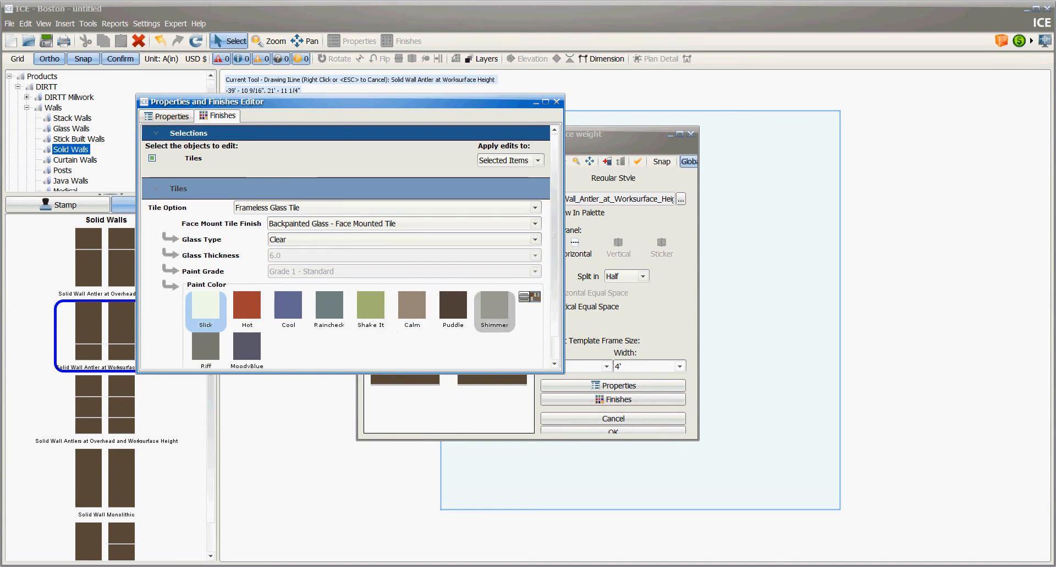
{"action": "left_click", "coordinate": [495, 312]}
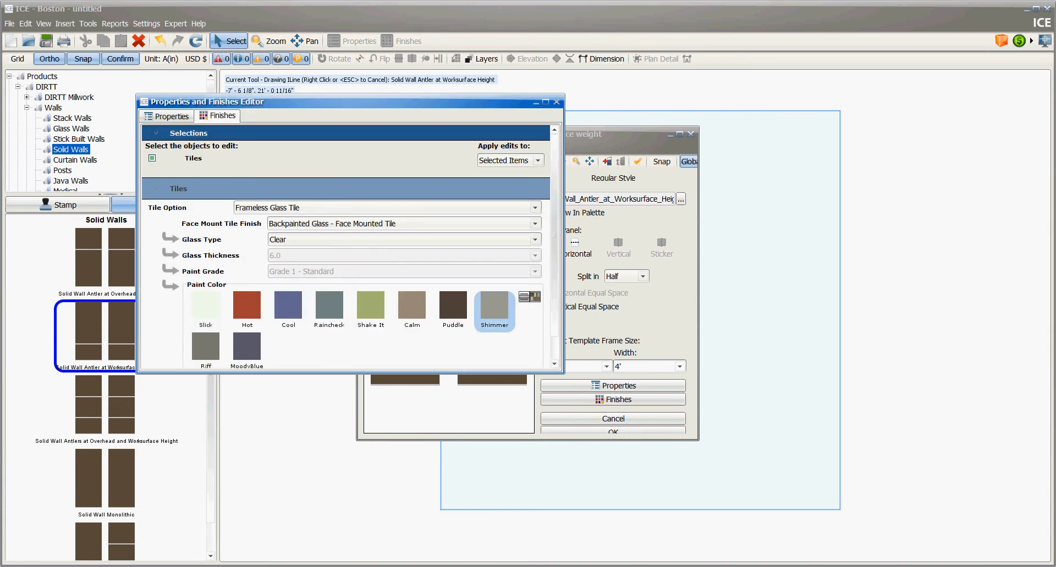
Insert a window into the upper glass tile on Side A and select it.
{"action": "left_click", "coordinate": [405, 264]}
{"action": "right_click", "coordinate": [405, 265]}
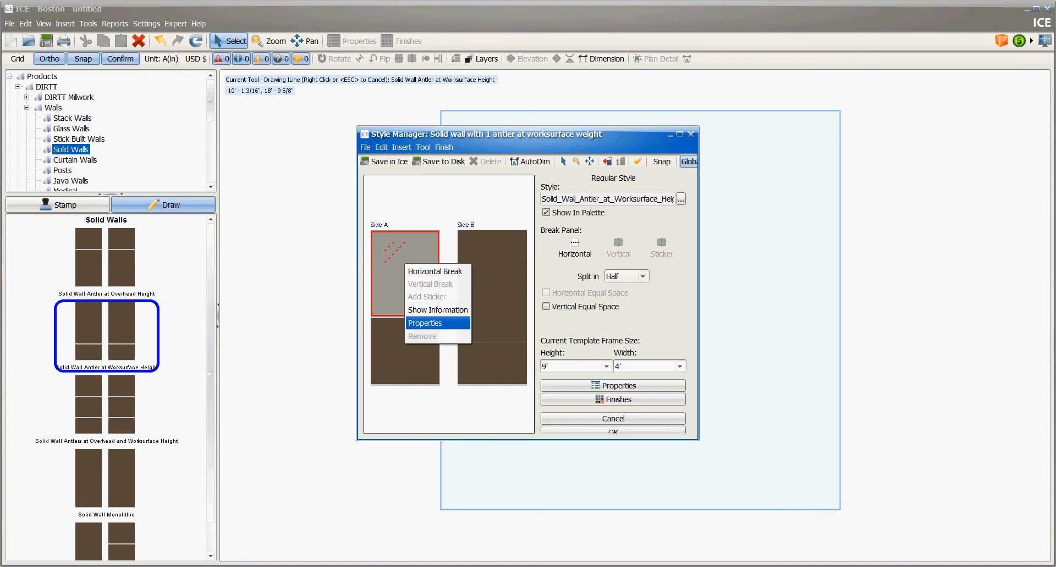
{"action": "left_click", "coordinate": [402, 148]}
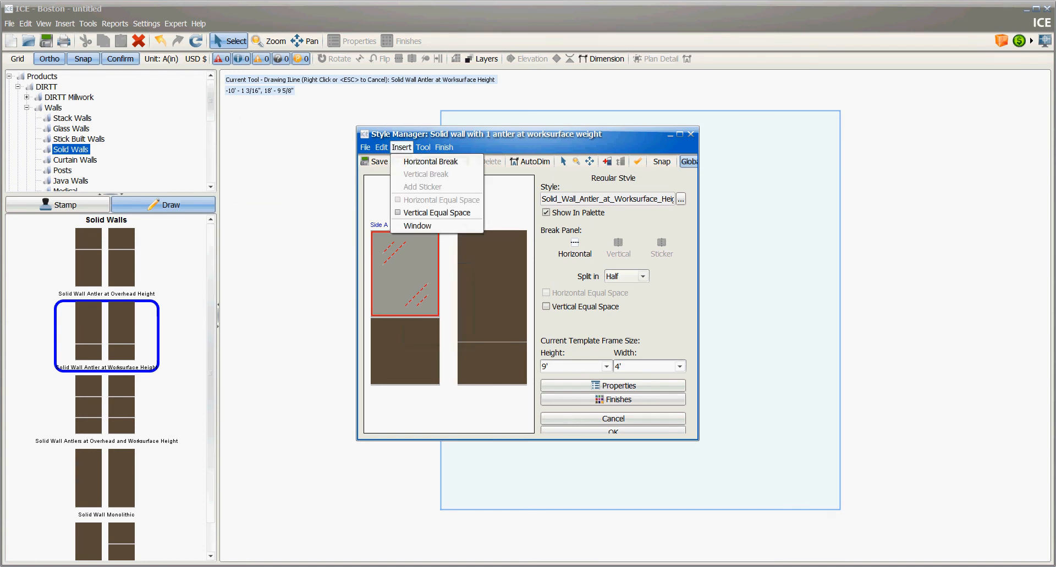
{"action": "left_click", "coordinate": [417, 226]}
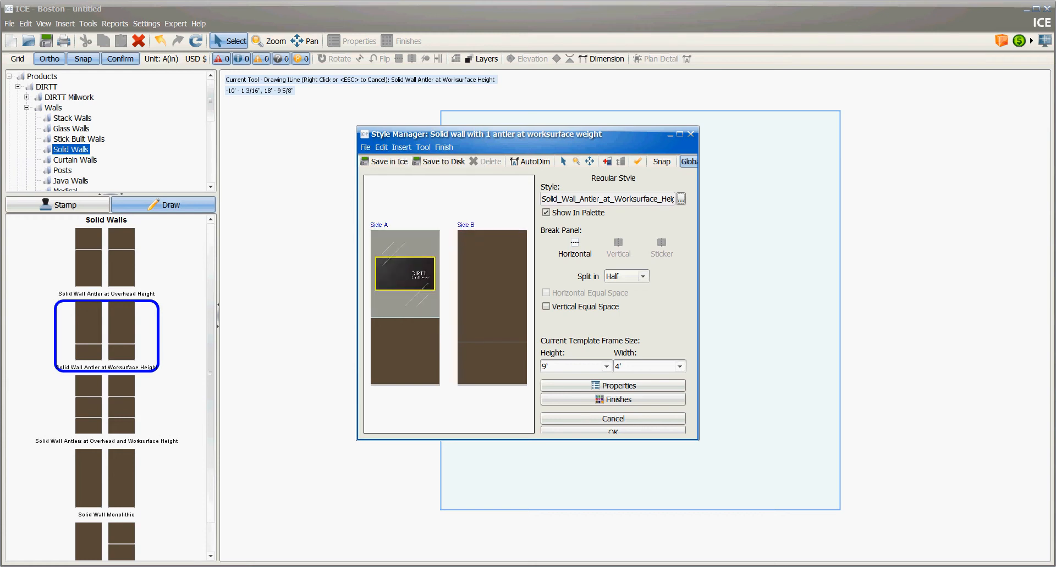
{"action": "left_click", "coordinate": [405, 274]}
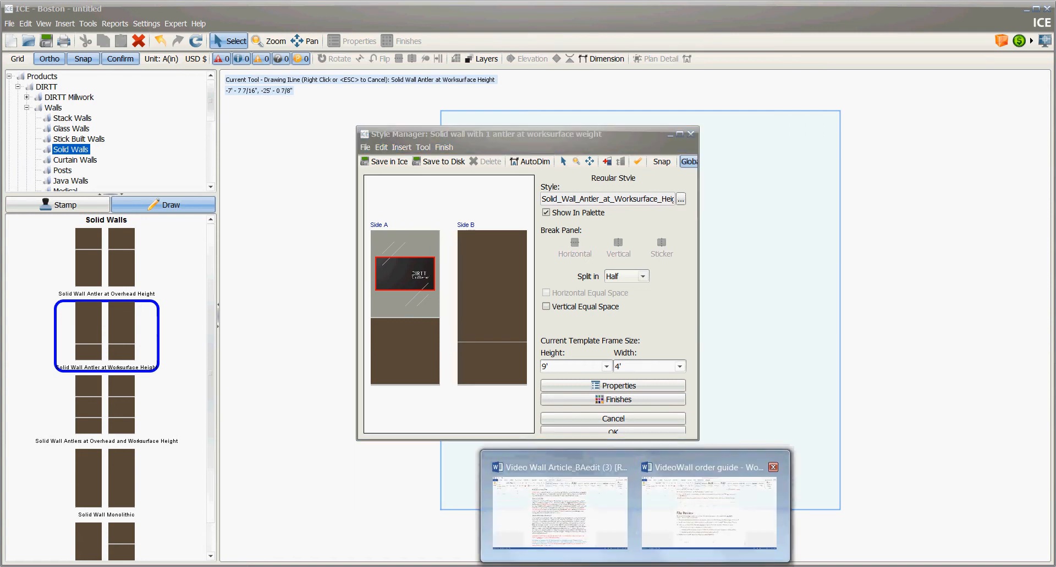
Switch to the VideoWall order guide in Word and look up the total window size for four 46" TVs.
{"action": "left_click", "coordinate": [709, 494]}
{"action": "scroll", "coordinate": [522, 330], "scroll_direction": "up", "scroll_amount": 10}
{"action": "scroll", "coordinate": [521, 330], "scroll_direction": "up", "scroll_amount": 20}
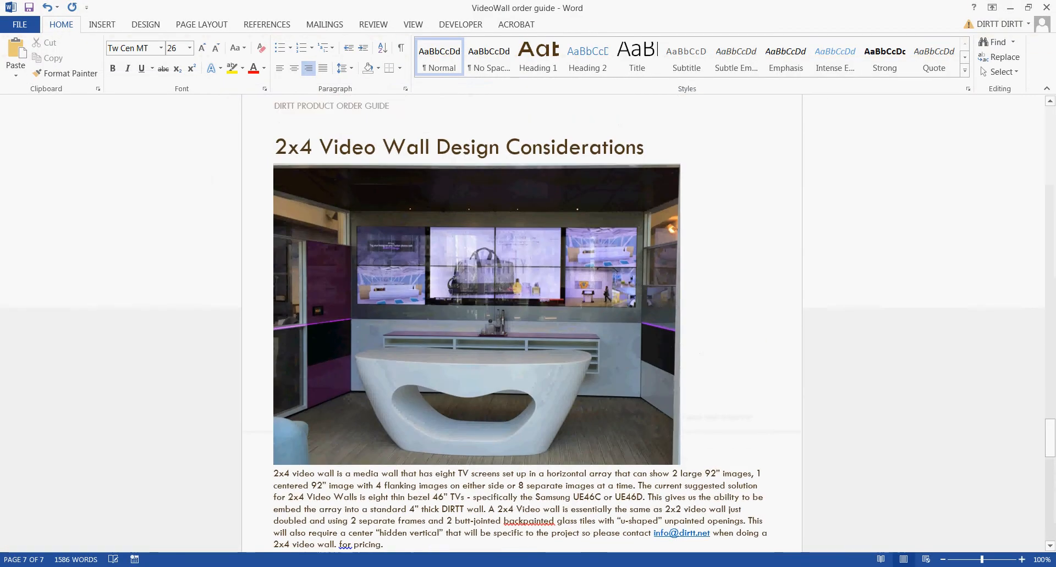
{"action": "scroll", "coordinate": [521, 330], "scroll_direction": "down", "scroll_amount": 7}
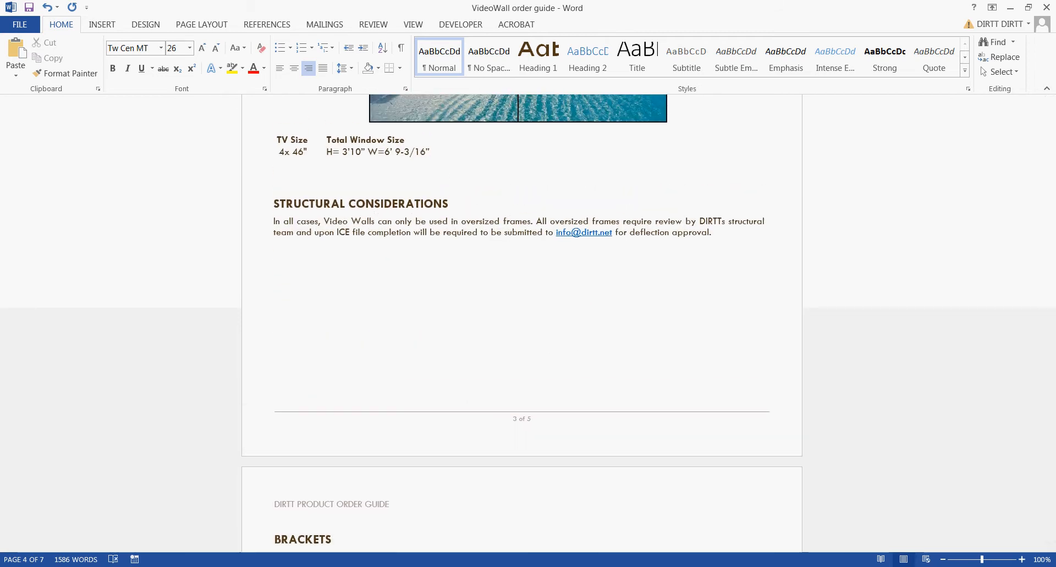
{"action": "mouse_move", "coordinate": [635, 565]}
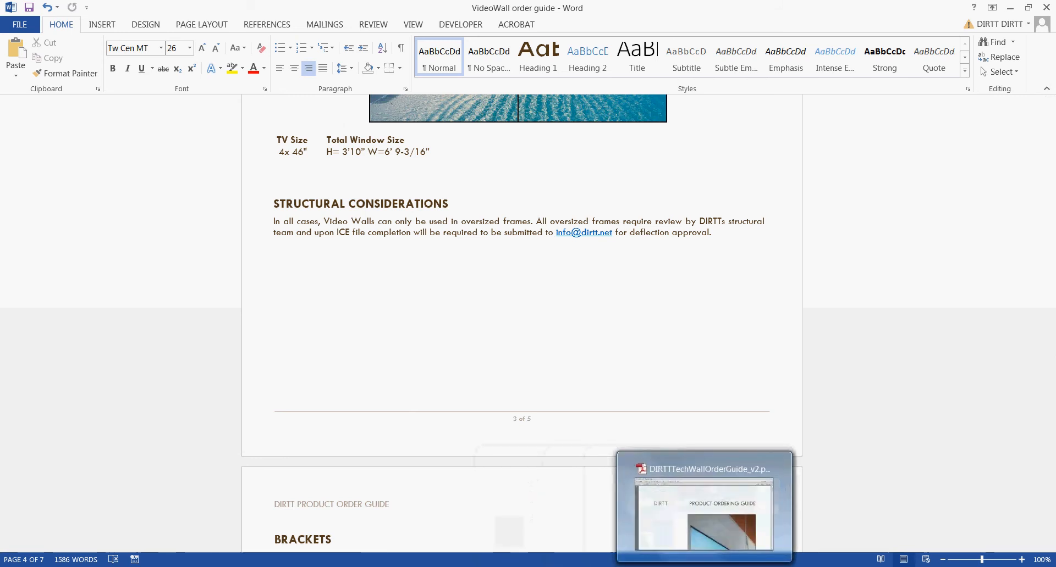
{"action": "mouse_move", "coordinate": [520, 566]}
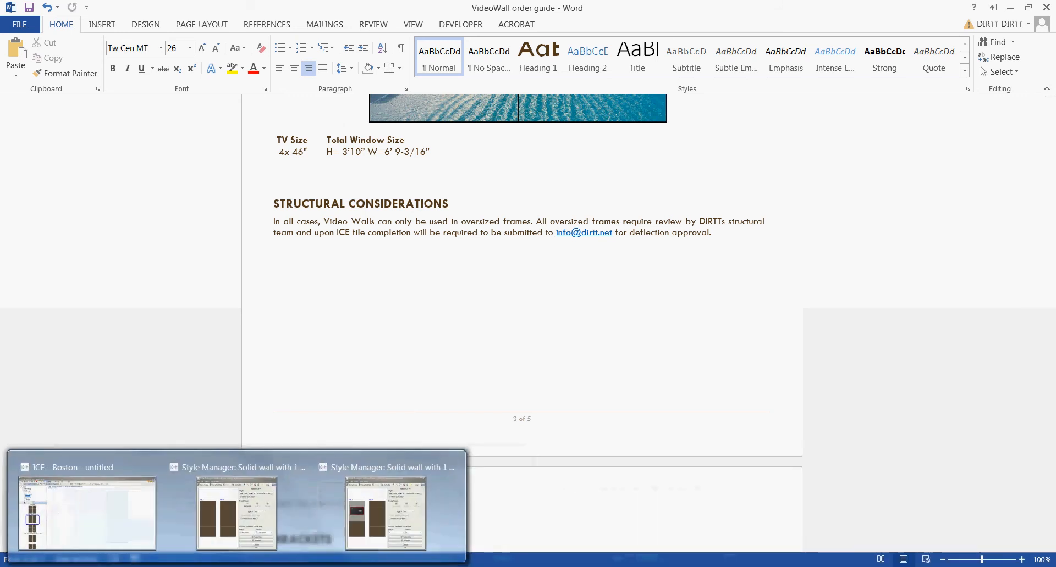
Switch back to the ICE Style Manager and open the inserted window's properties, keeping the guide's window size in view.
{"action": "left_click", "coordinate": [387, 514]}
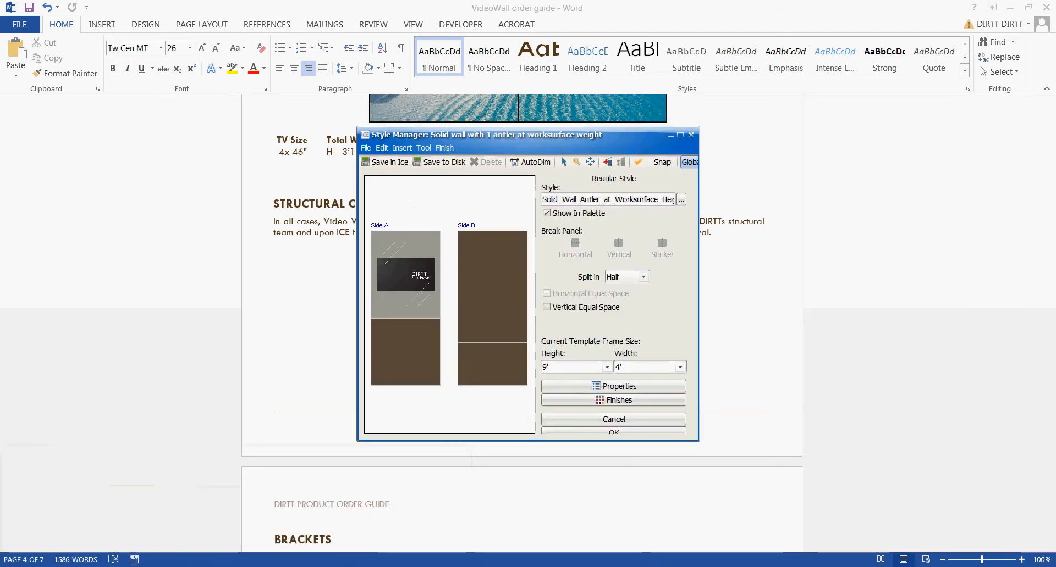
{"action": "left_click_drag", "start_coordinate": [495, 134], "coordinate": [683, 153]}
{"action": "left_click", "coordinate": [598, 289]}
{"action": "right_click", "coordinate": [598, 290]}
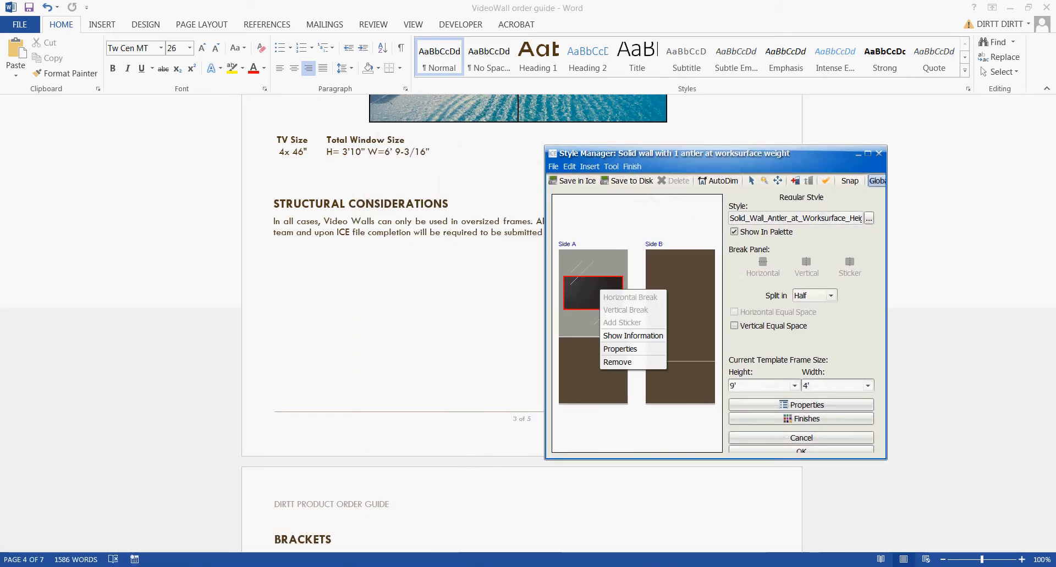
{"action": "left_click", "coordinate": [627, 348]}
{"action": "left_click_drag", "start_coordinate": [220, 102], "coordinate": [637, 150]}
Set the window's height to 3' 10" and its width to 6' 9 3/16".
{"action": "left_click_drag", "start_coordinate": [697, 269], "coordinate": [587, 259]}
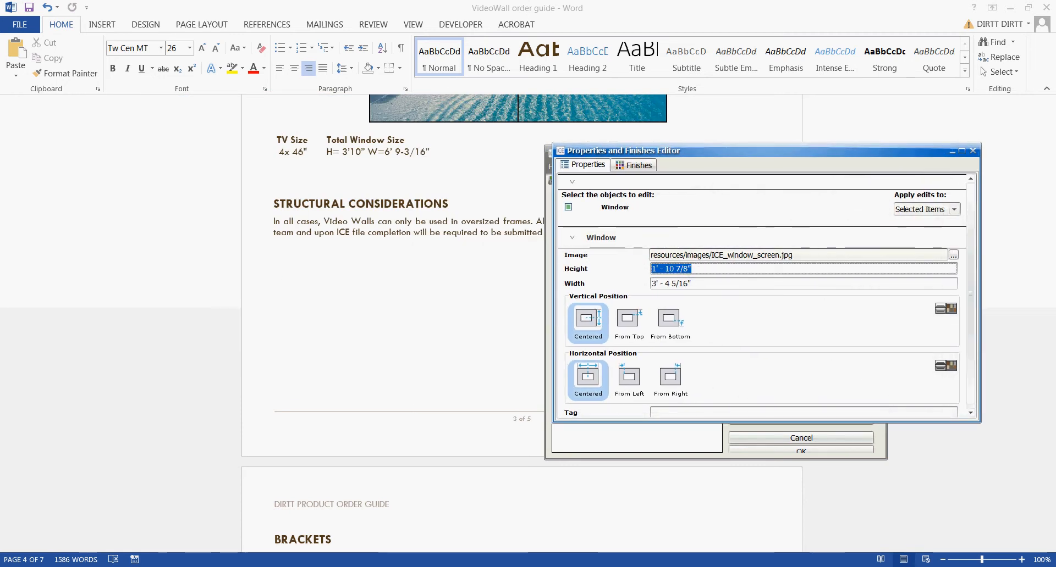
{"action": "type", "text": "3"}
{"action": "type", "text": "' - 10"}
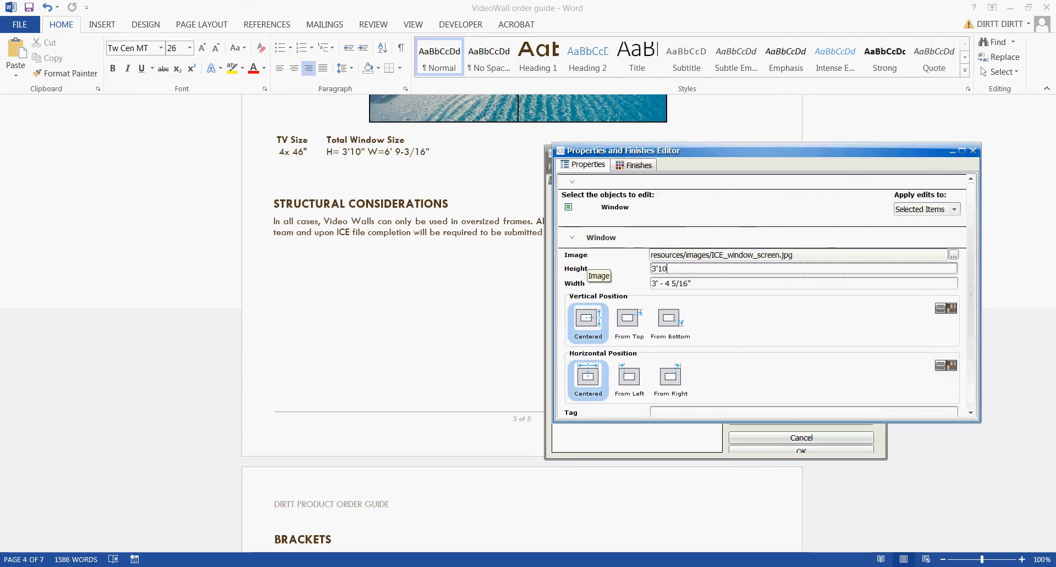
{"action": "key", "text": "Return"}
{"action": "key", "text": "Tab"}
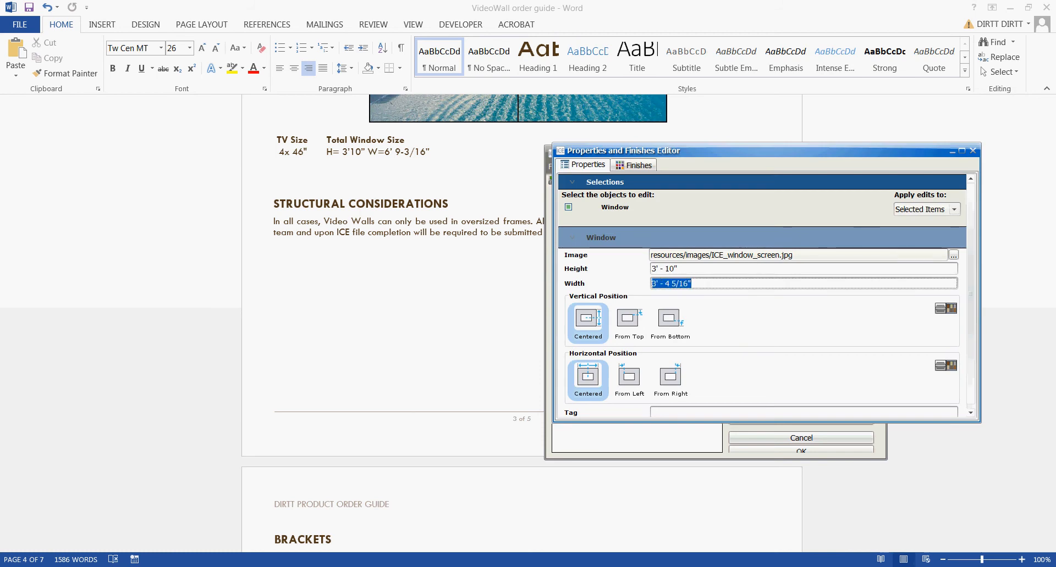
{"action": "type", "text": "6"}
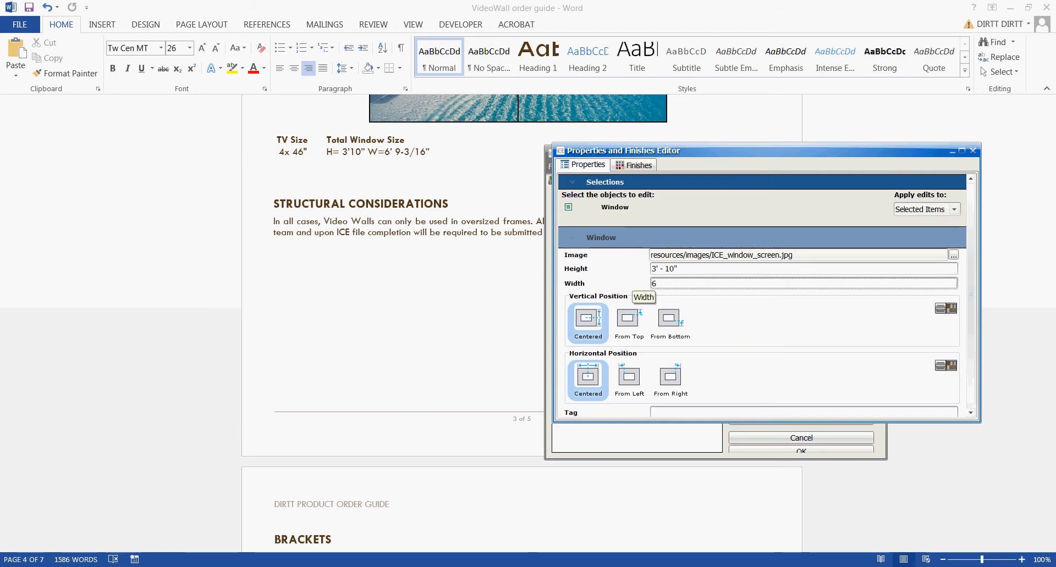
{"action": "type", "text": "' - 9 "}
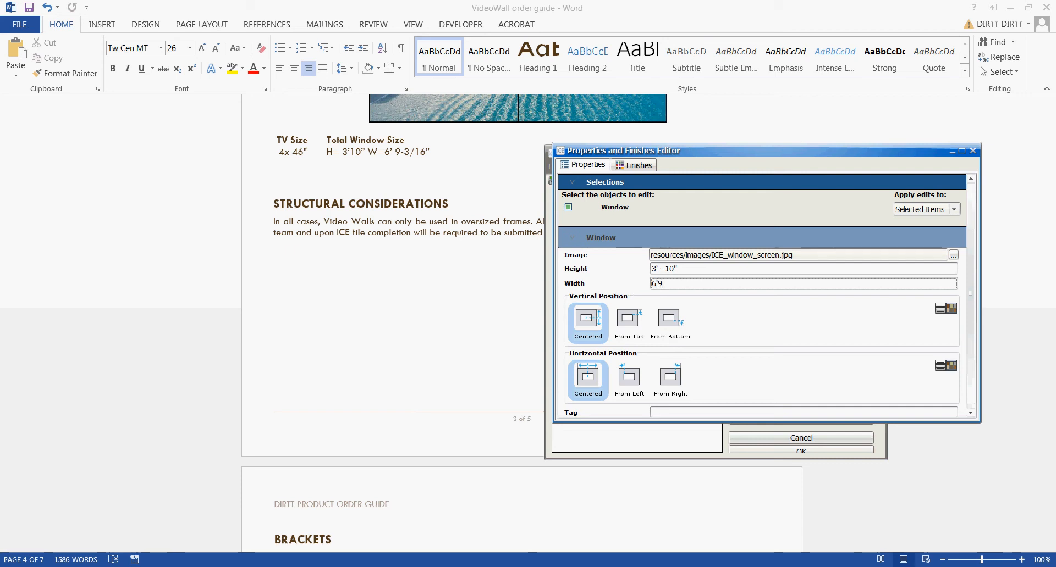
{"action": "type", "text": "3/16"}
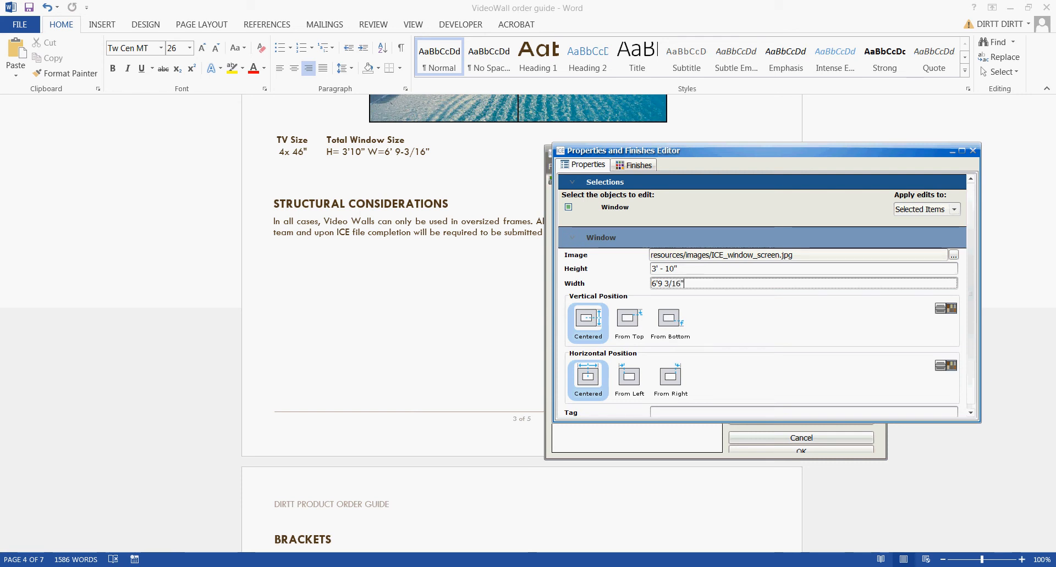
{"action": "type", "text": "\""}
{"action": "key", "text": "Return"}
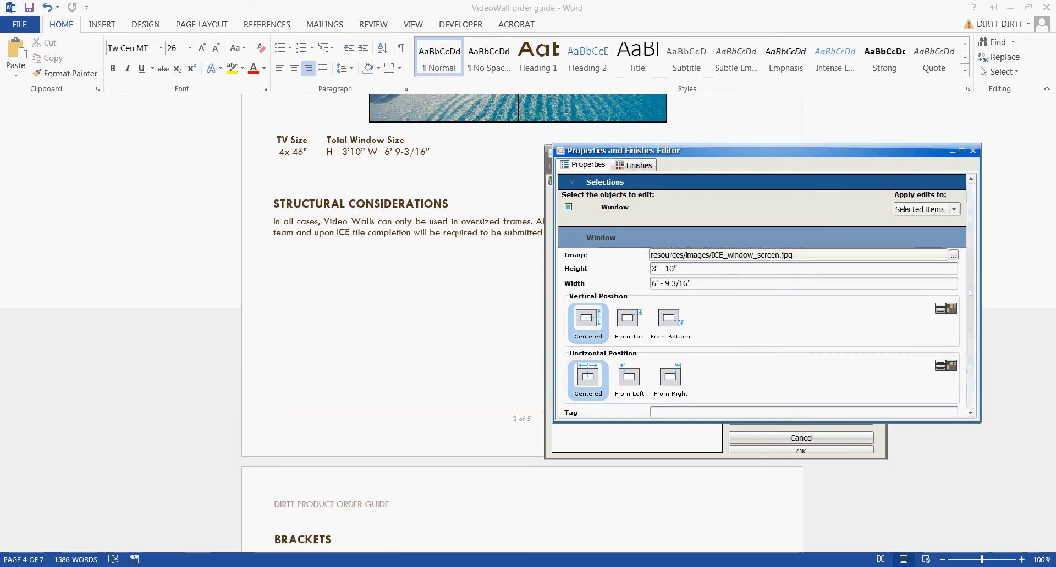
{"action": "key", "text": "Return"}
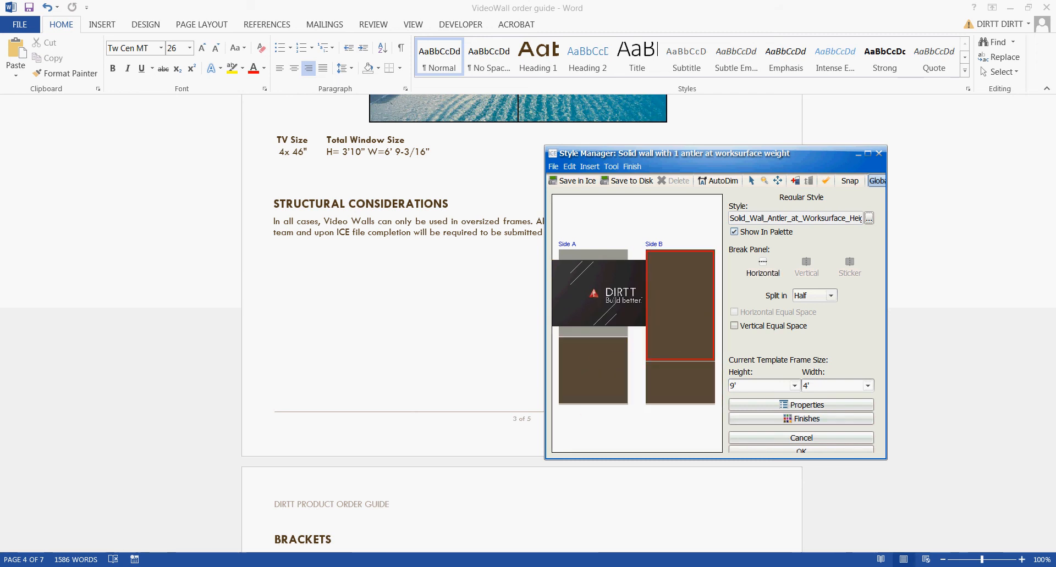
Save the style in ICE as VideoWall in the Solid Walls folder and close the Style Manager.
{"action": "left_click", "coordinate": [571, 180]}
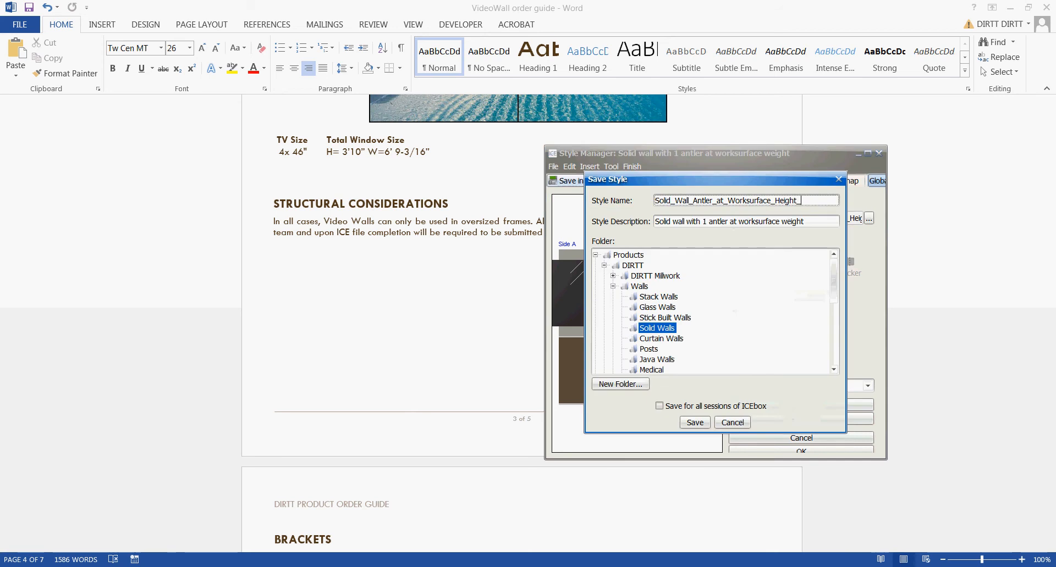
{"action": "key", "text": "ctrl+a"}
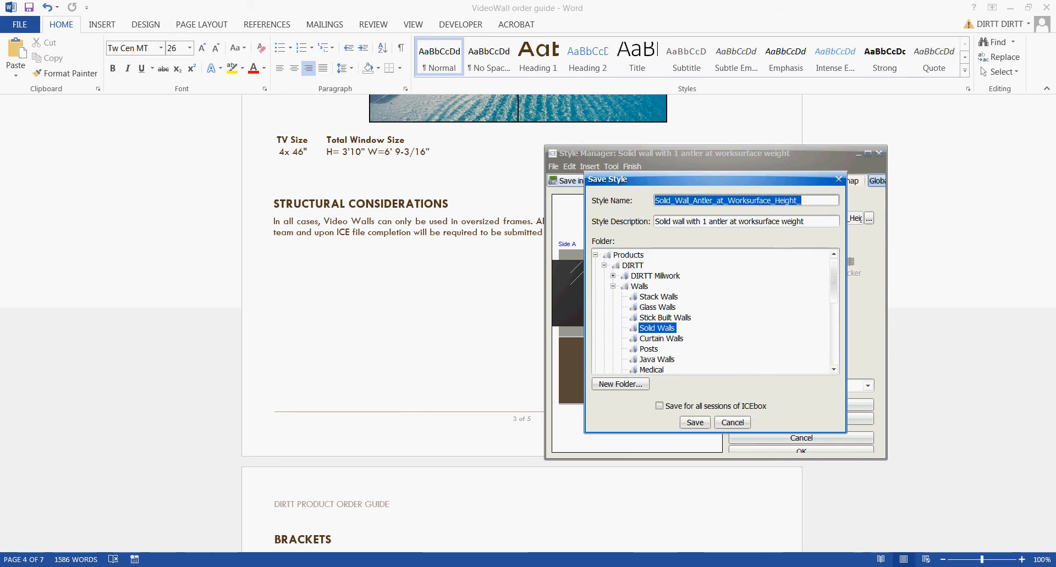
{"action": "type", "text": "VideoWall"}
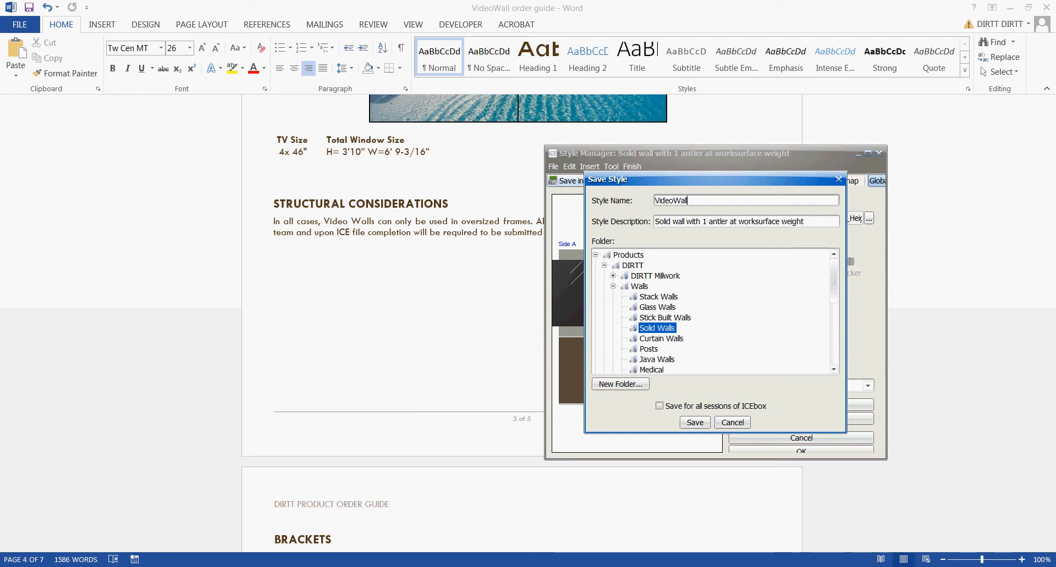
{"action": "key", "text": "Return"}
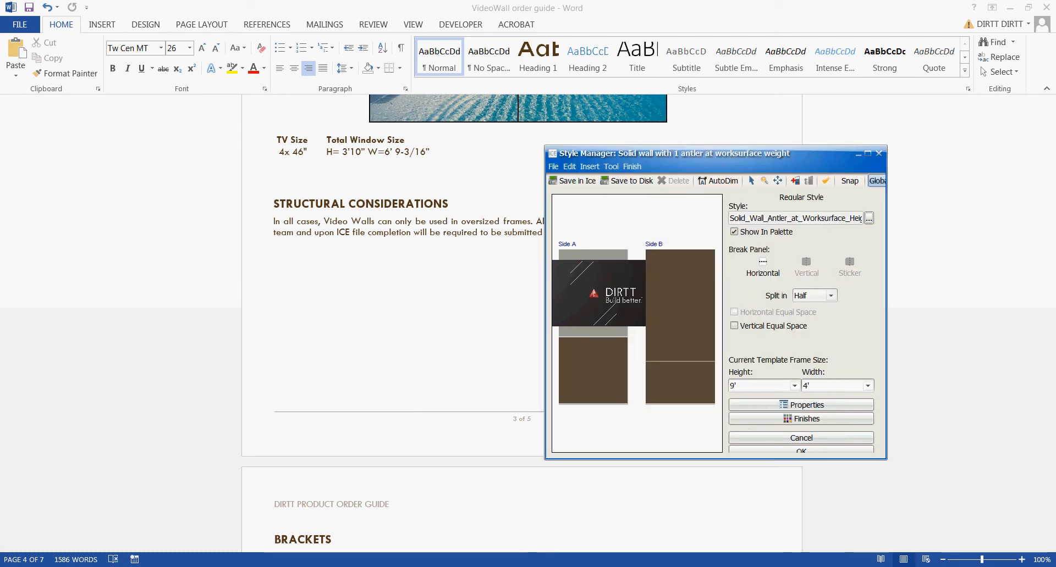
{"action": "left_click", "coordinate": [801, 450]}
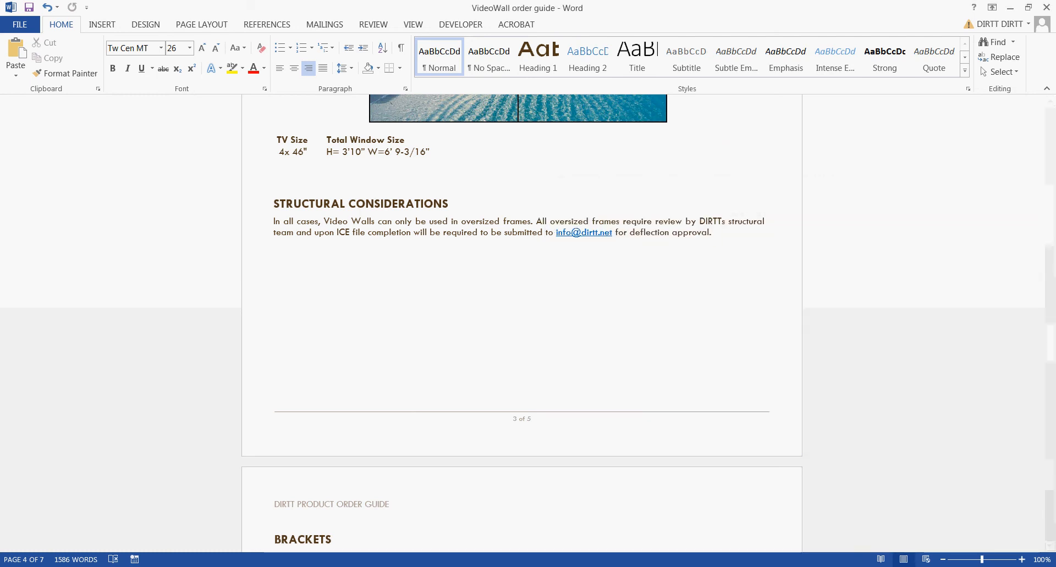
Switch to the ICE plan drawing and draw an 8' long wall using the VideoWall style.
{"action": "left_click", "coordinate": [174, 566]}
{"action": "left_click", "coordinate": [99, 516]}
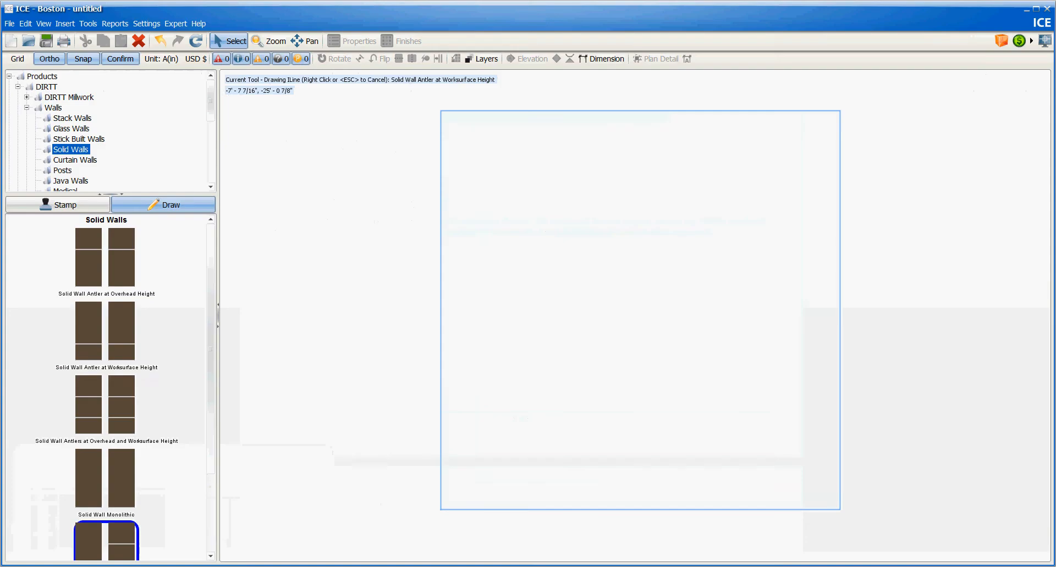
{"action": "left_click_drag", "start_coordinate": [210, 313], "coordinate": [211, 393]}
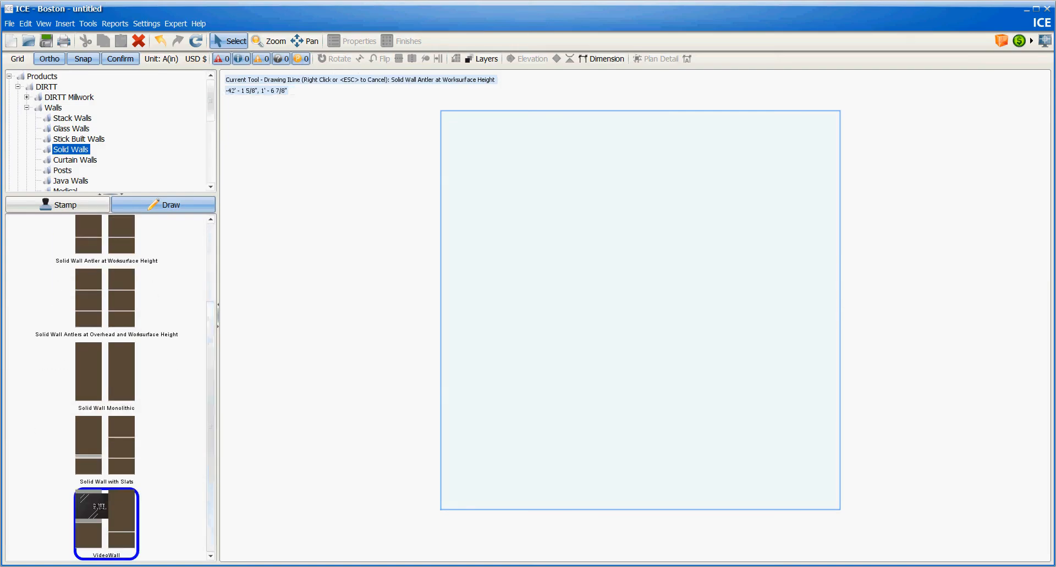
{"action": "left_click", "coordinate": [113, 522]}
{"action": "left_click", "coordinate": [544, 285]}
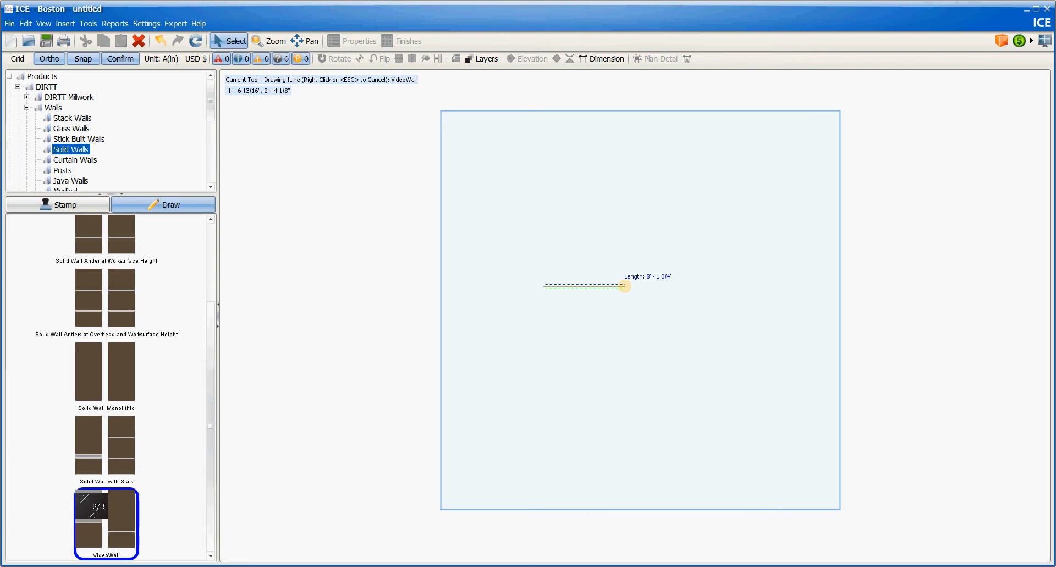
{"action": "left_click", "coordinate": [624, 286]}
{"action": "type", "text": "8'"}
{"action": "key", "text": "Return"}
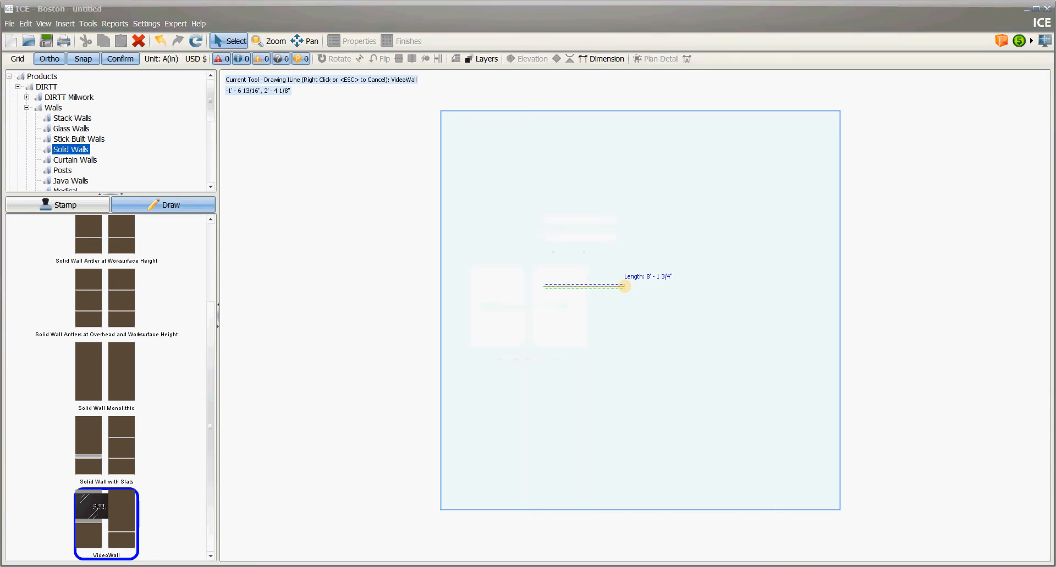
{"action": "scroll", "coordinate": [614, 313], "scroll_direction": "up", "scroll_amount": 7}
{"action": "key", "text": "Escape"}
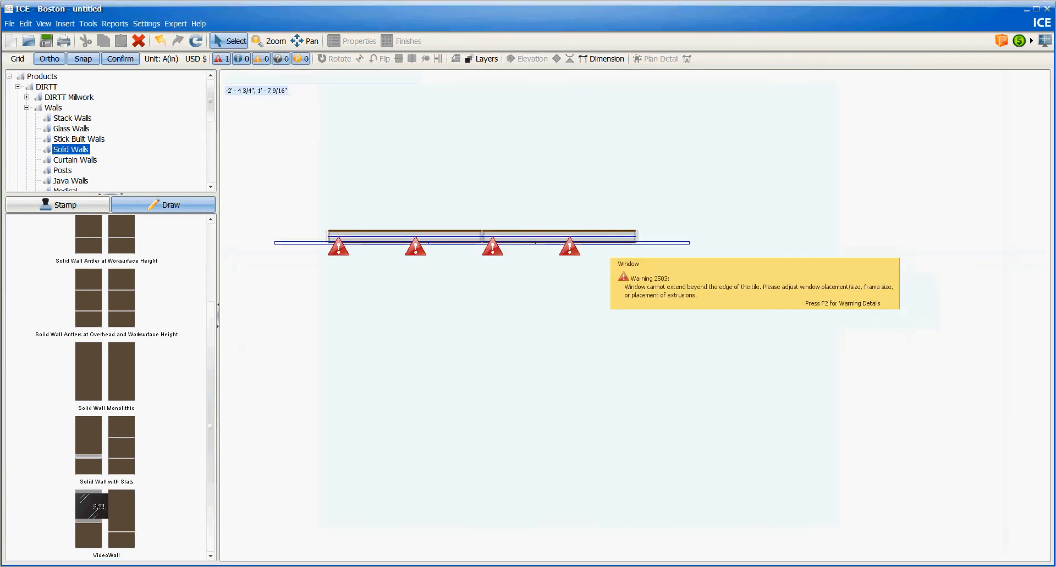
Set the drawn wall's Default Module Length and Max Module Length to 8'.
{"action": "scroll", "coordinate": [697, 278], "scroll_direction": "down", "scroll_amount": 1}
{"action": "middle_click_drag", "start_coordinate": [697, 279], "coordinate": [737, 277]}
{"action": "scroll", "coordinate": [564, 231], "scroll_direction": "up", "scroll_amount": 3}
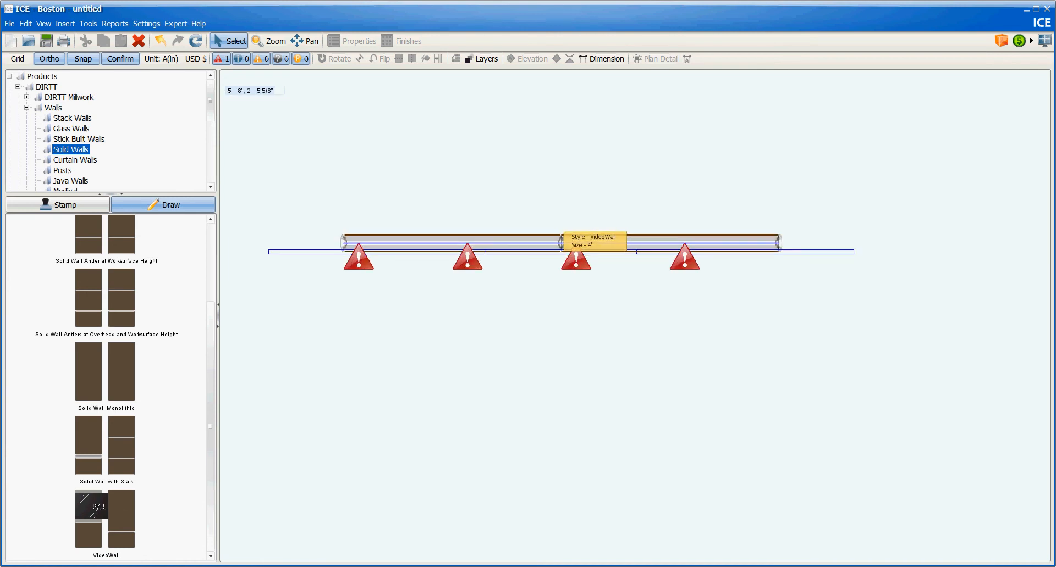
{"action": "left_click", "coordinate": [564, 231]}
{"action": "right_click", "coordinate": [564, 230]}
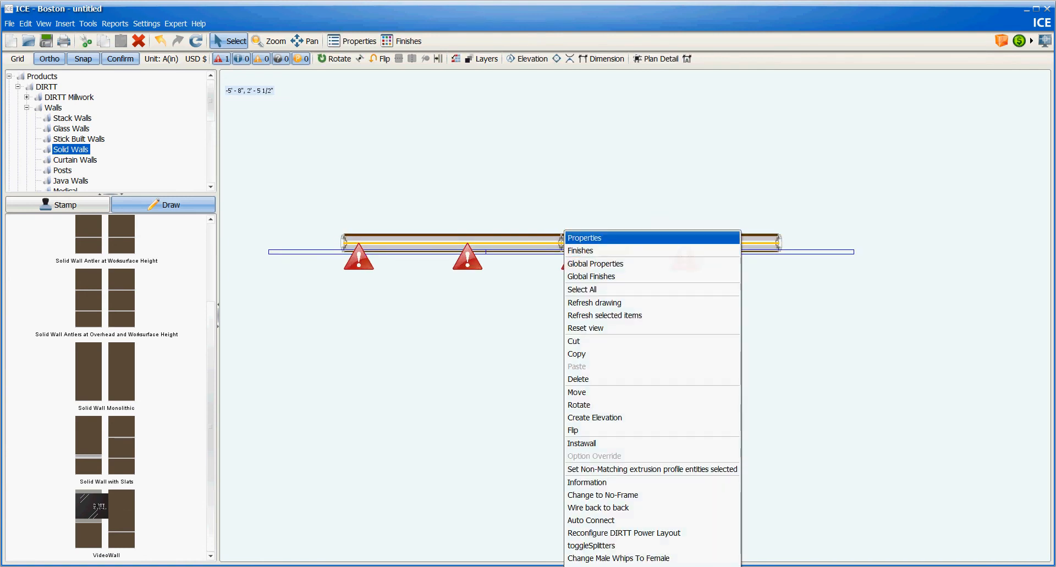
{"action": "left_click", "coordinate": [583, 238]}
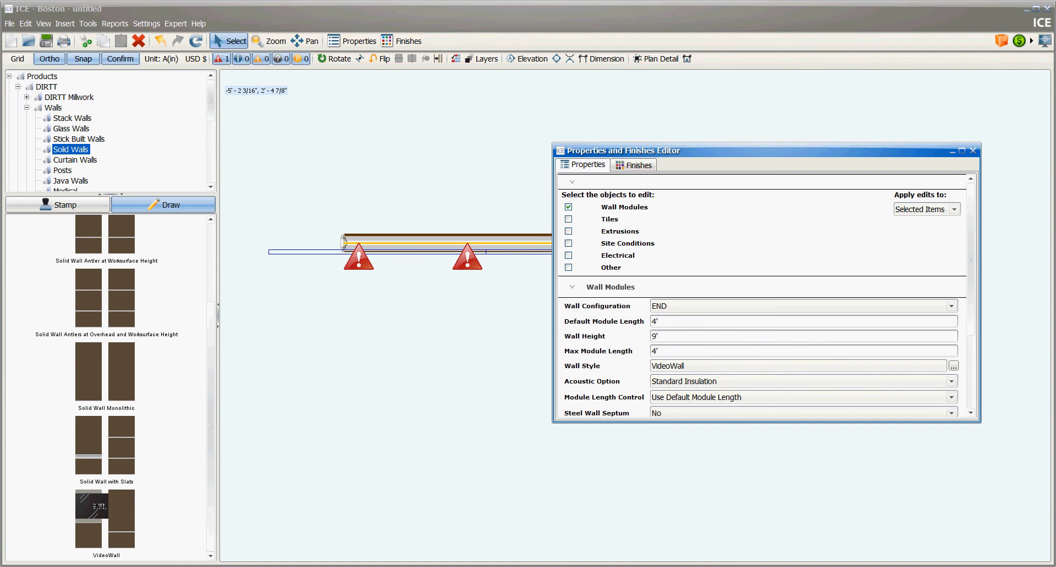
{"action": "double_click", "coordinate": [656, 322]}
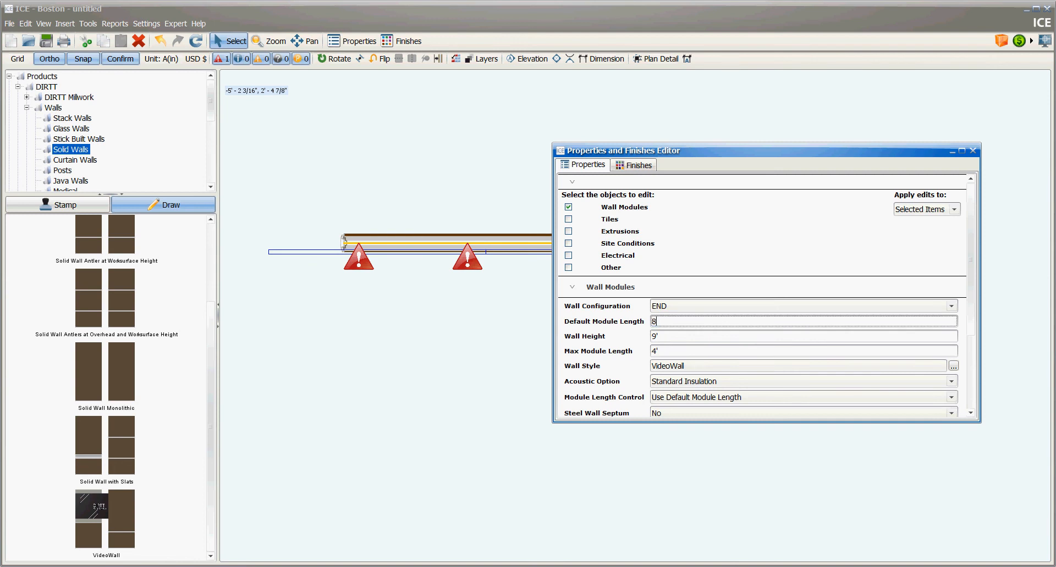
{"action": "left_click", "coordinate": [658, 352]}
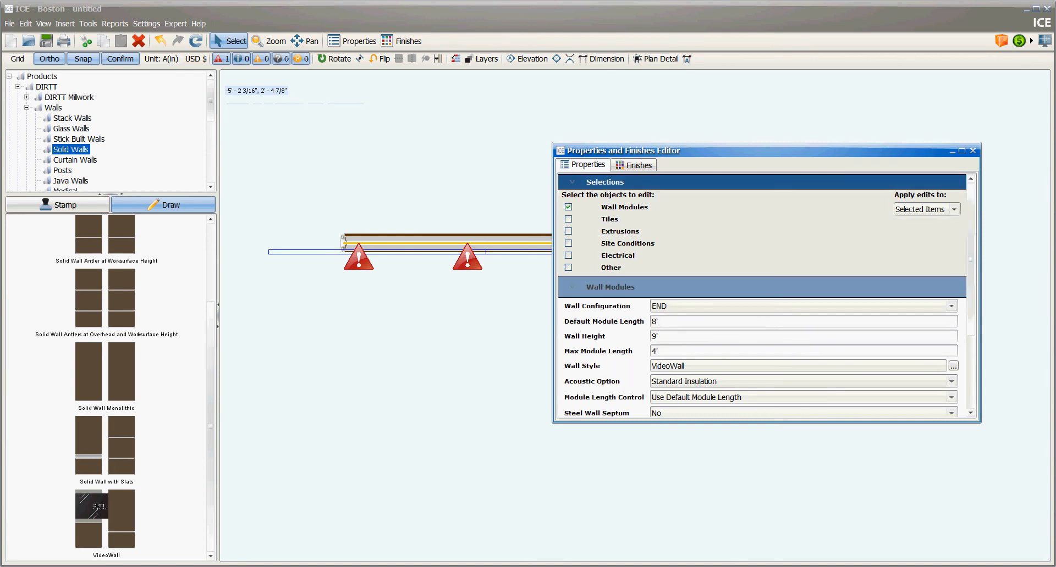
{"action": "type", "text": "8"}
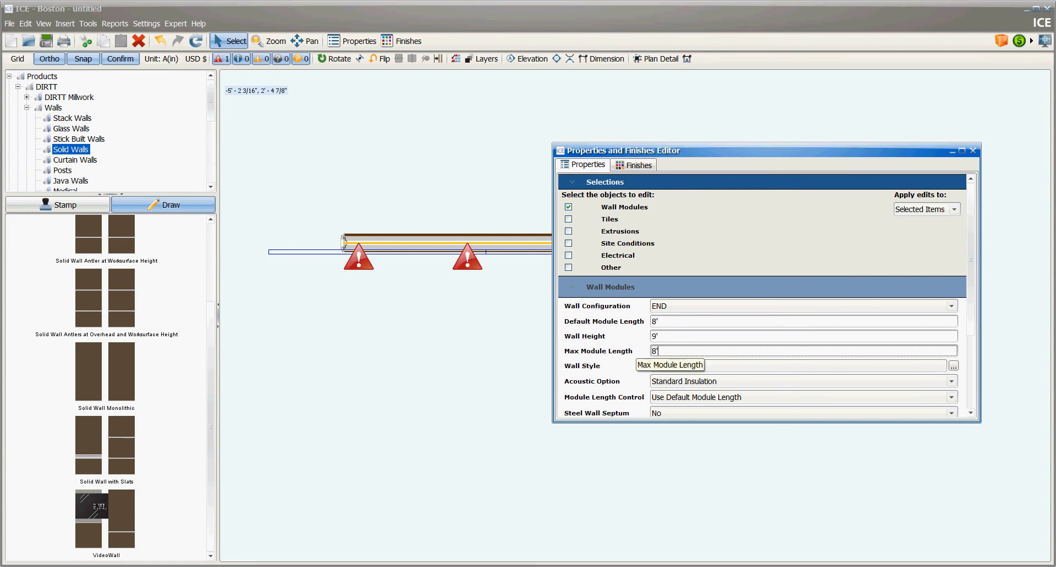
{"action": "key", "text": "Return"}
{"action": "left_click", "coordinate": [973, 151]}
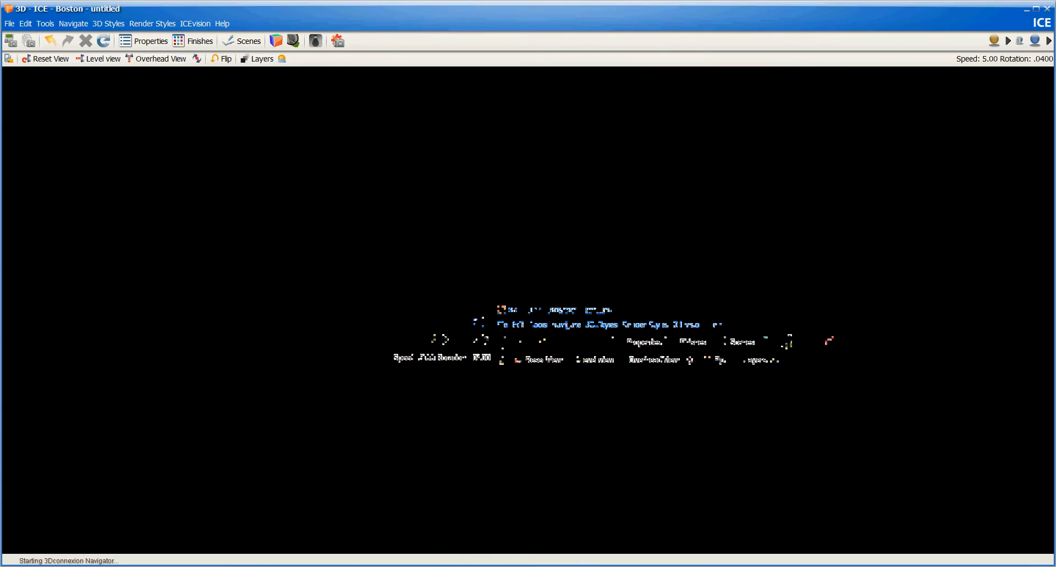
In the 3D view, set the image of the wall's window to the custom image vidwall2.jpg.
{"action": "mouse_move", "coordinate": [236, 566]}
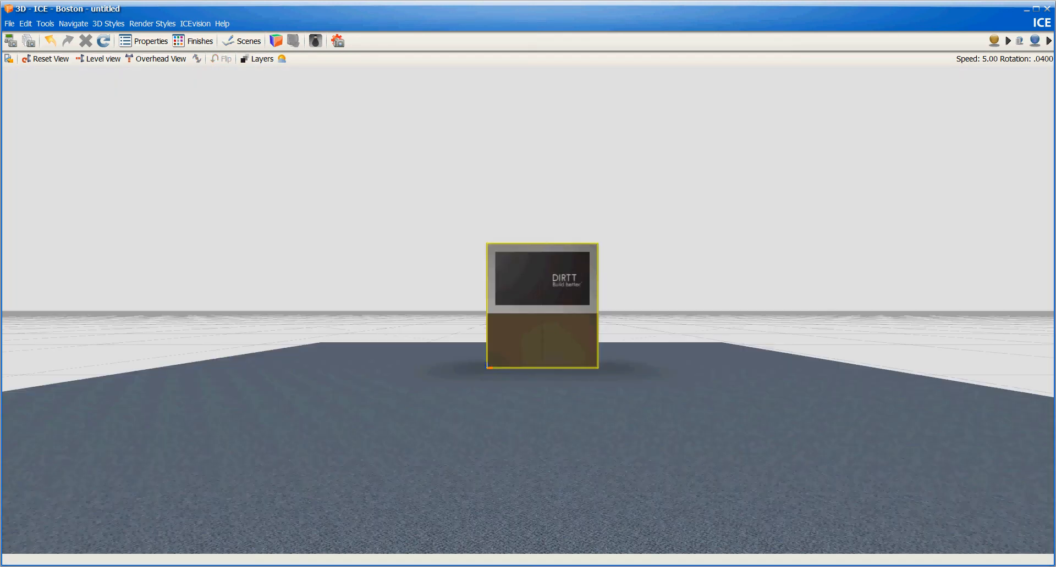
{"action": "key", "text": "Up"}
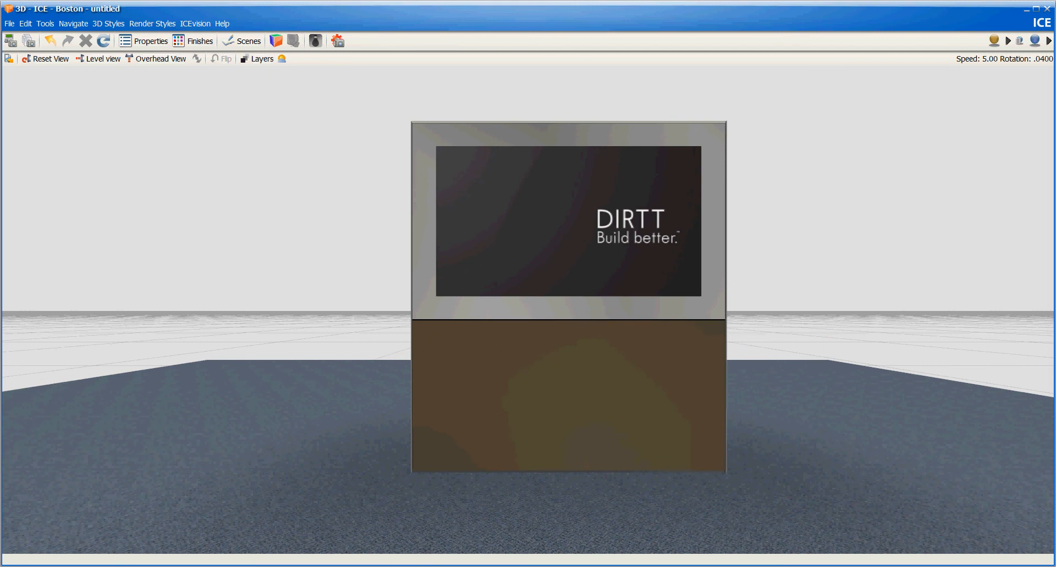
{"action": "left_click", "coordinate": [568, 223]}
{"action": "right_click", "coordinate": [625, 249]}
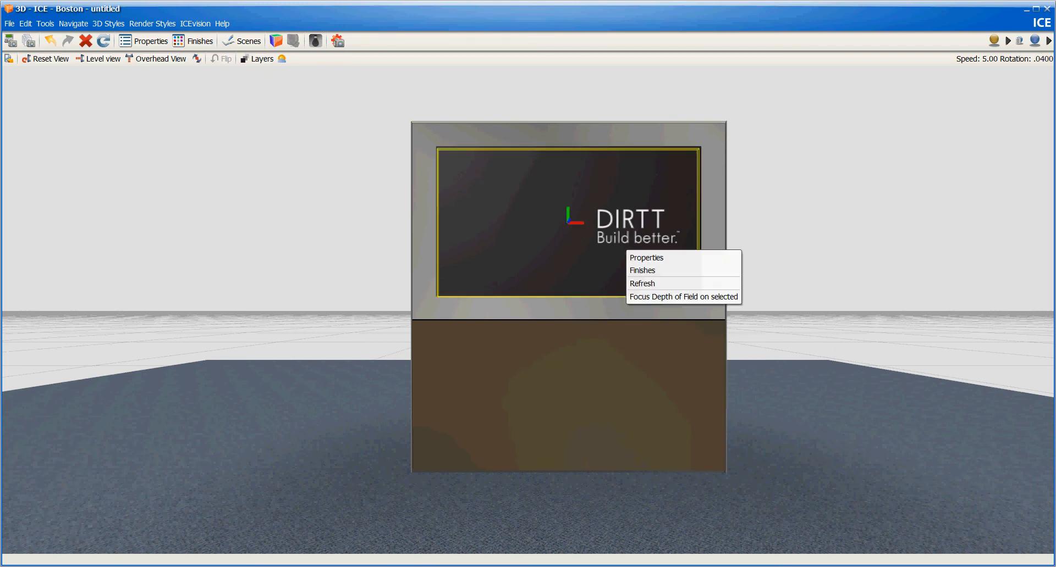
{"action": "left_click", "coordinate": [641, 258]}
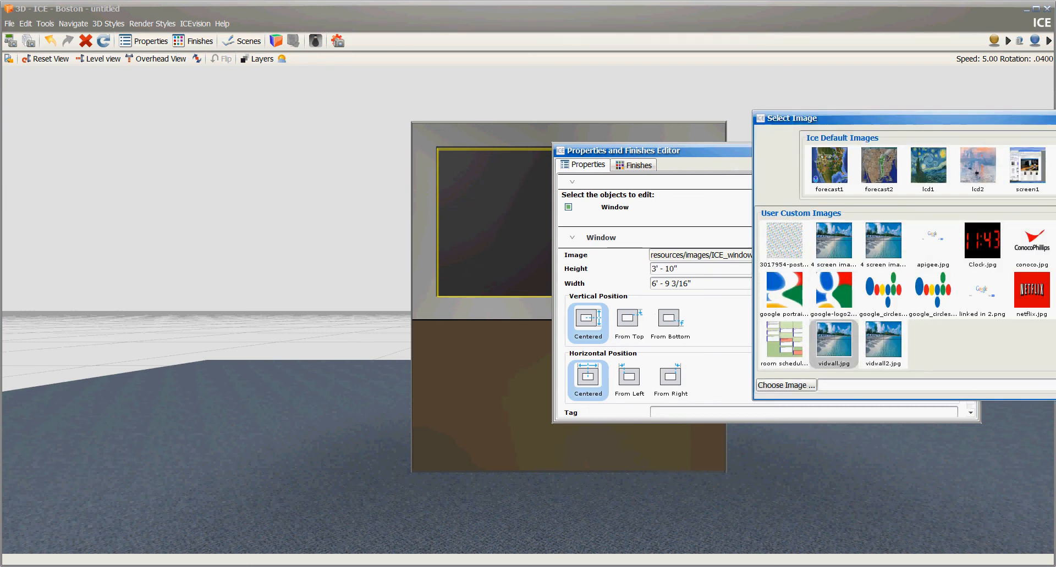
{"action": "double_click", "coordinate": [883, 344]}
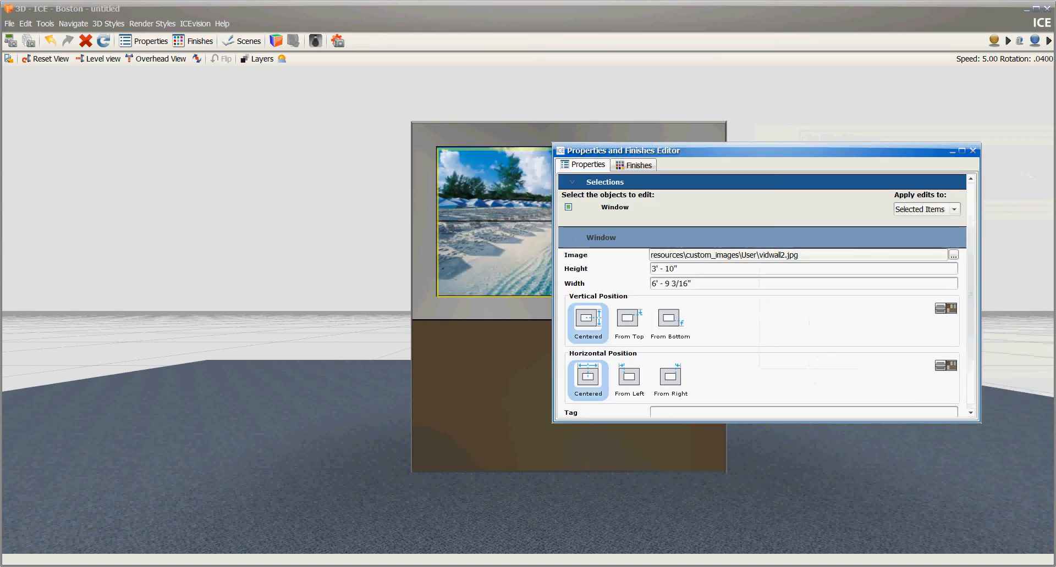
{"action": "key", "text": "Escape"}
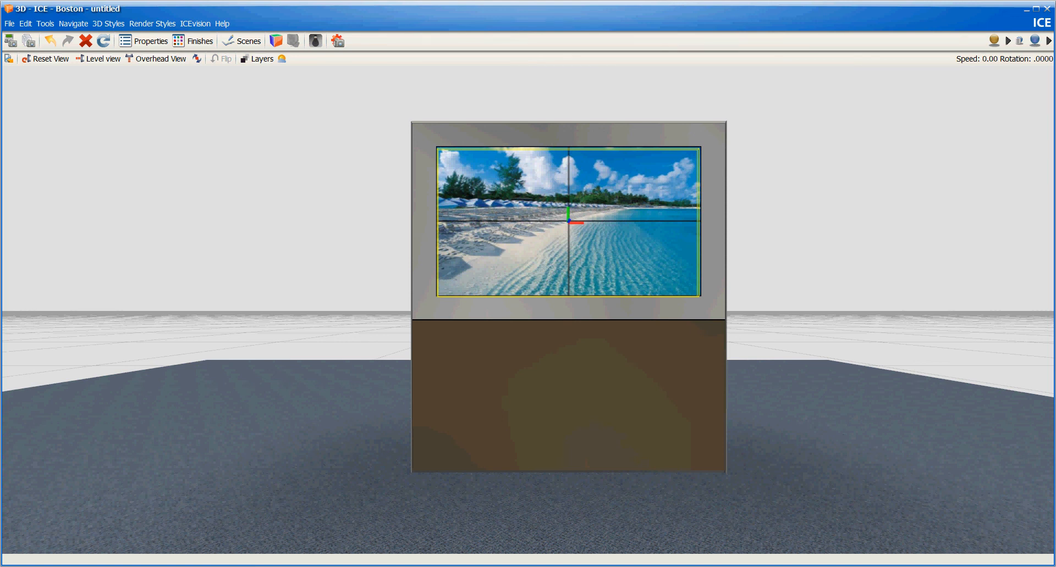
Examine the video wall from an angle in 3D, then close the 3D view.
{"action": "key", "text": "Up"}
{"action": "key", "text": "Right"}
{"action": "key", "text": "Down"}
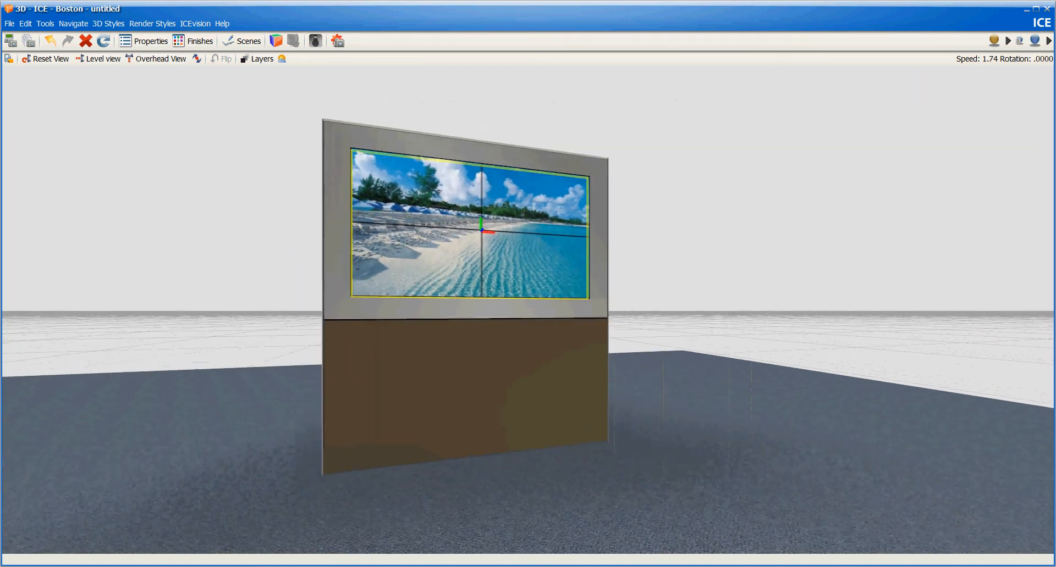
{"action": "key", "text": "Left"}
{"action": "key", "text": "Up"}
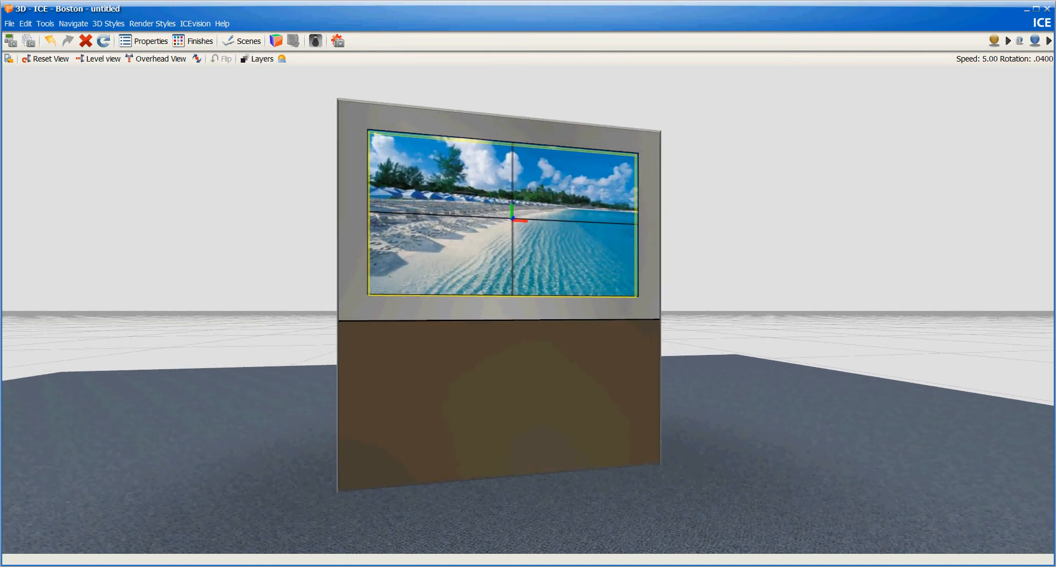
{"action": "key", "text": "alt+F4"}
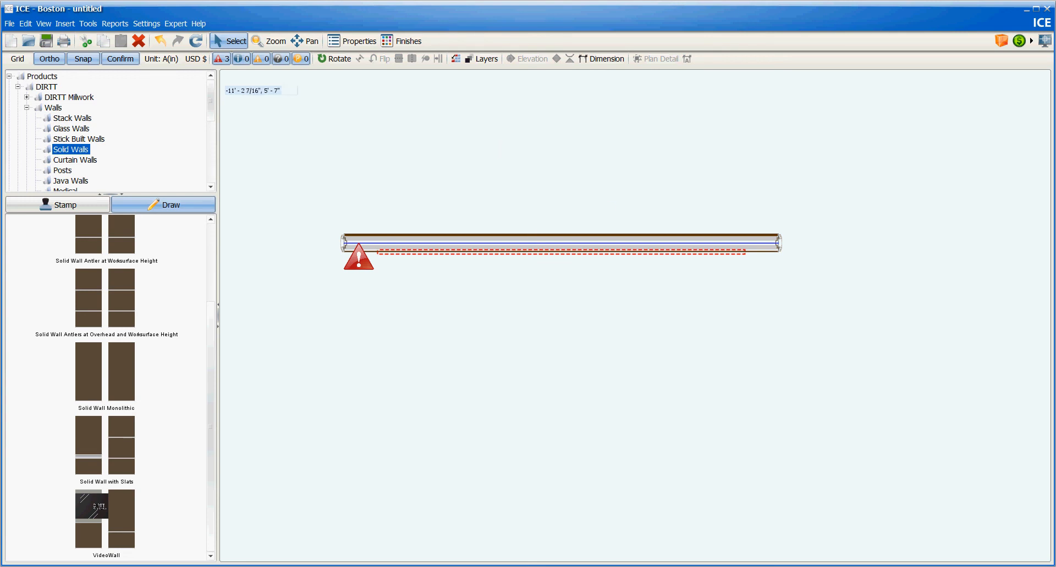
Display the Media Wall Hardware category of the DIRTT product catalog.
{"action": "scroll", "coordinate": [110, 131], "scroll_direction": "down", "scroll_amount": 2}
{"action": "scroll", "coordinate": [110, 131], "scroll_direction": "down", "scroll_amount": 1}
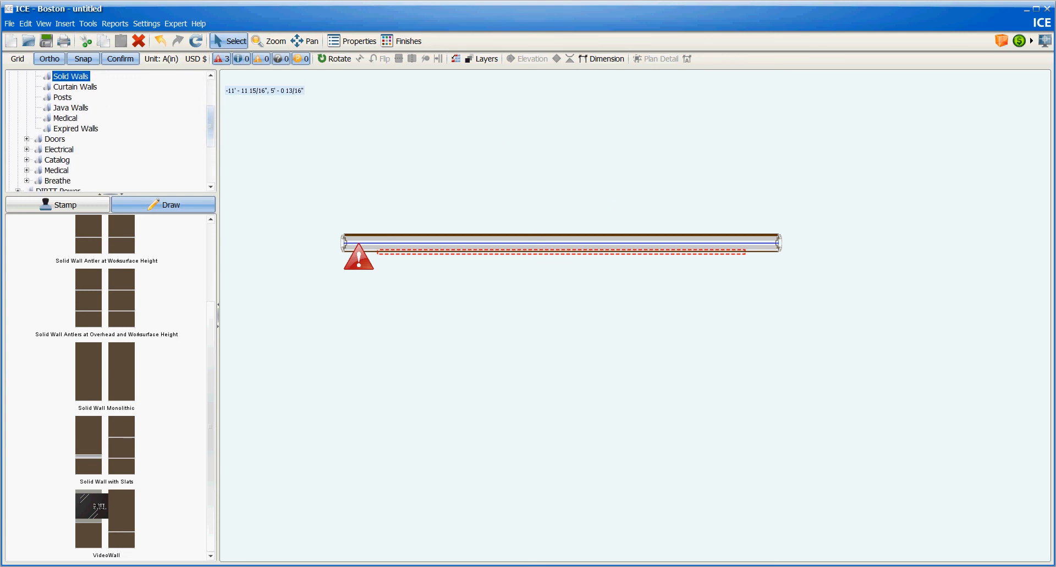
{"action": "scroll", "coordinate": [110, 131], "scroll_direction": "up", "scroll_amount": 3}
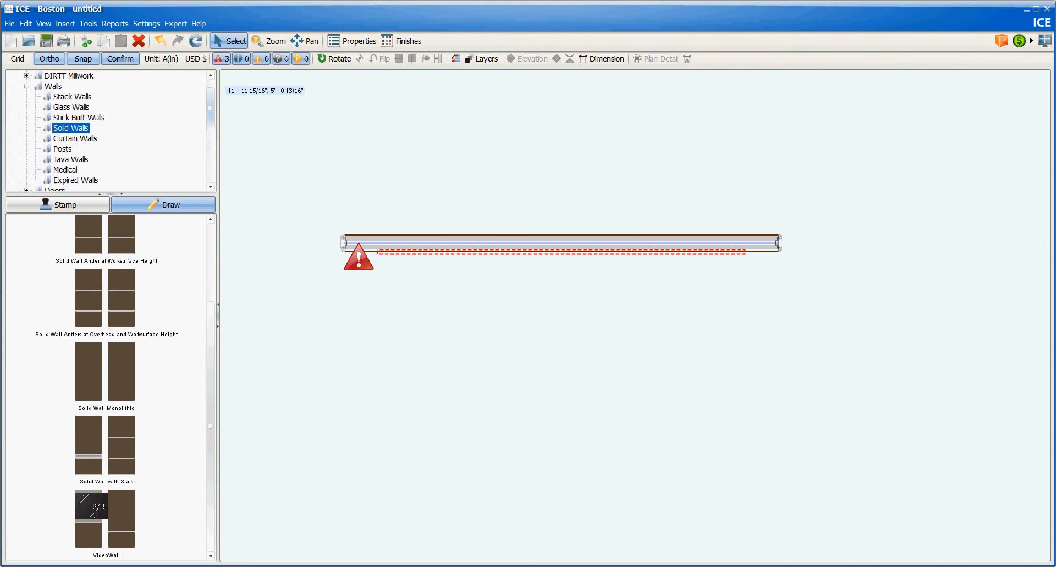
{"action": "scroll", "coordinate": [110, 131], "scroll_direction": "down", "scroll_amount": 2}
{"action": "scroll", "coordinate": [110, 130], "scroll_direction": "down", "scroll_amount": 1}
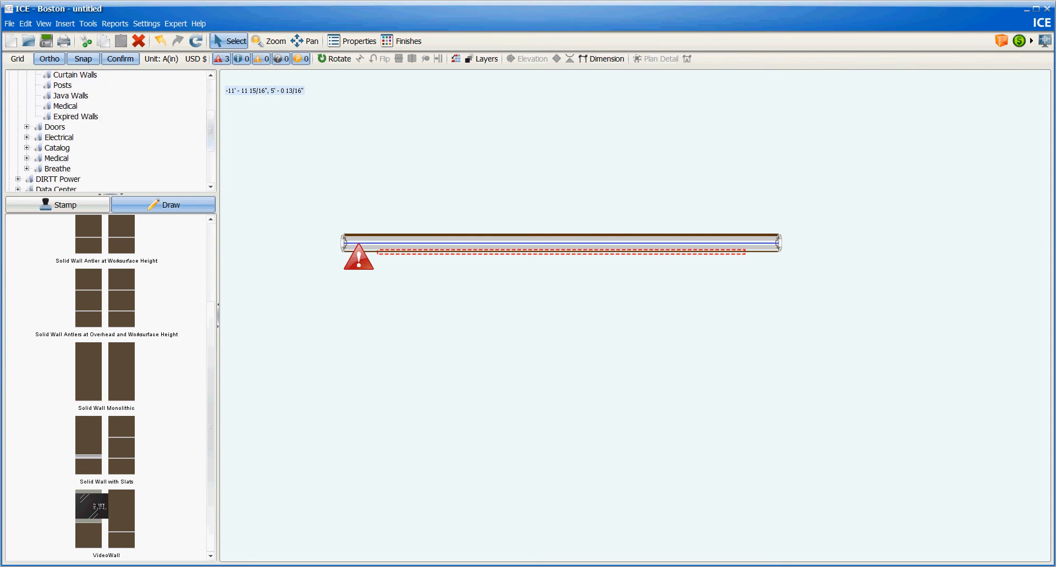
{"action": "left_click", "coordinate": [27, 148]}
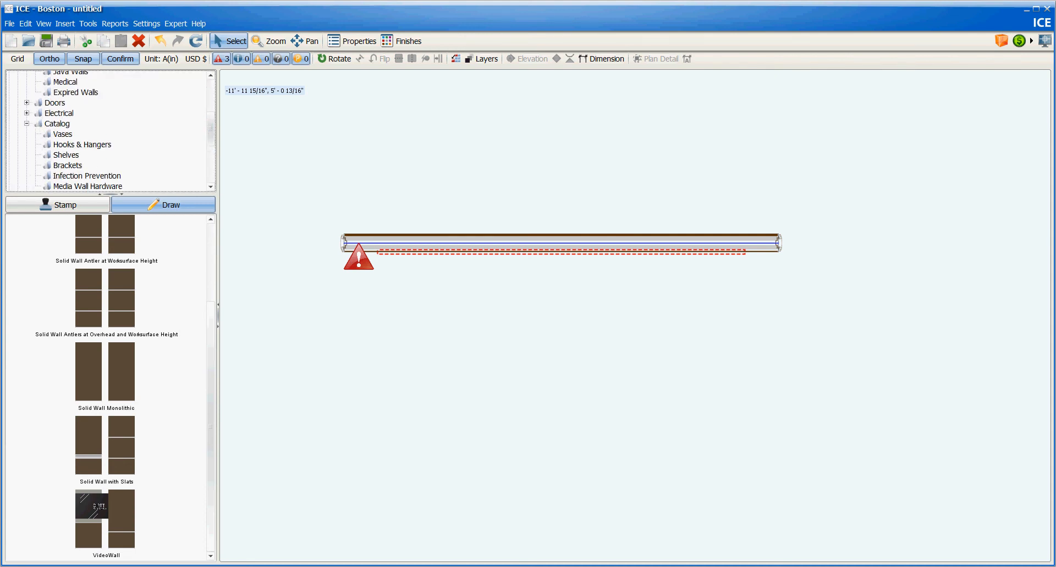
{"action": "left_click", "coordinate": [87, 186]}
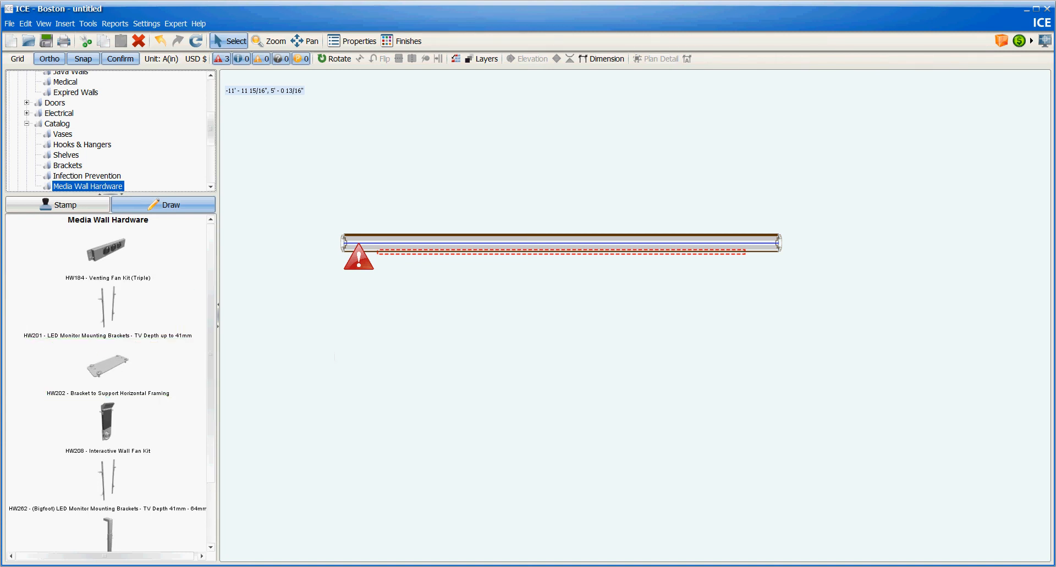
Add the HW184 Venting Fan Kit (Triple) to the catalog items with quantity 3, plus one custom item.
{"action": "double_click", "coordinate": [106, 251]}
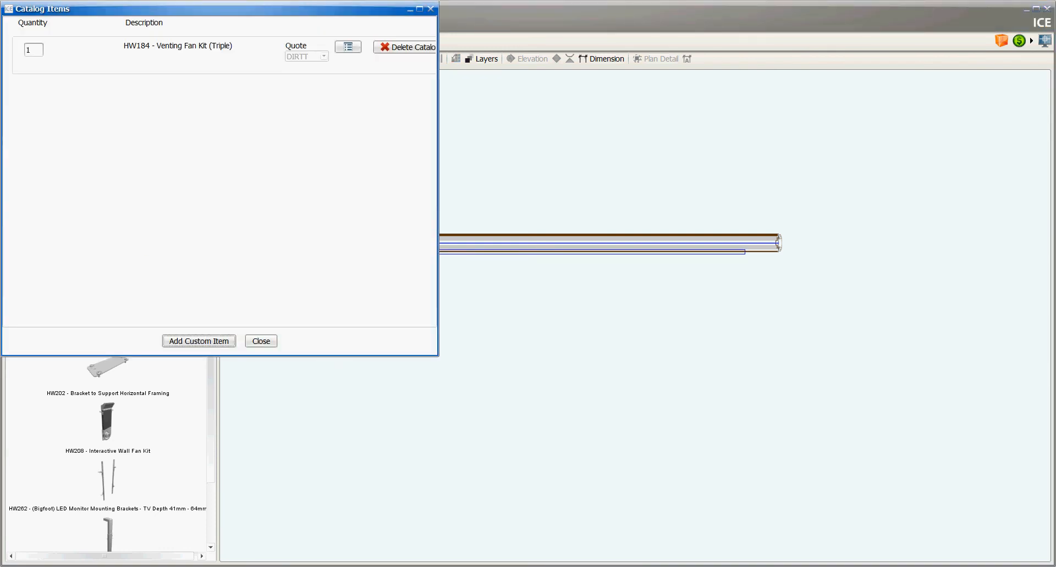
{"action": "double_click", "coordinate": [30, 50]}
{"action": "type", "text": "3"}
{"action": "left_click", "coordinate": [199, 341]}
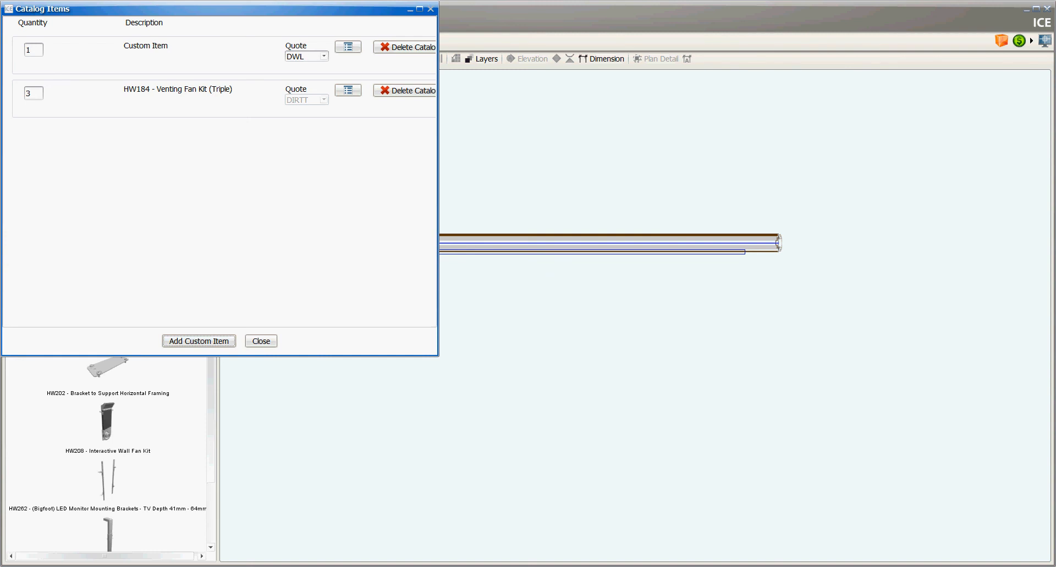
{"action": "left_click", "coordinate": [431, 9]}
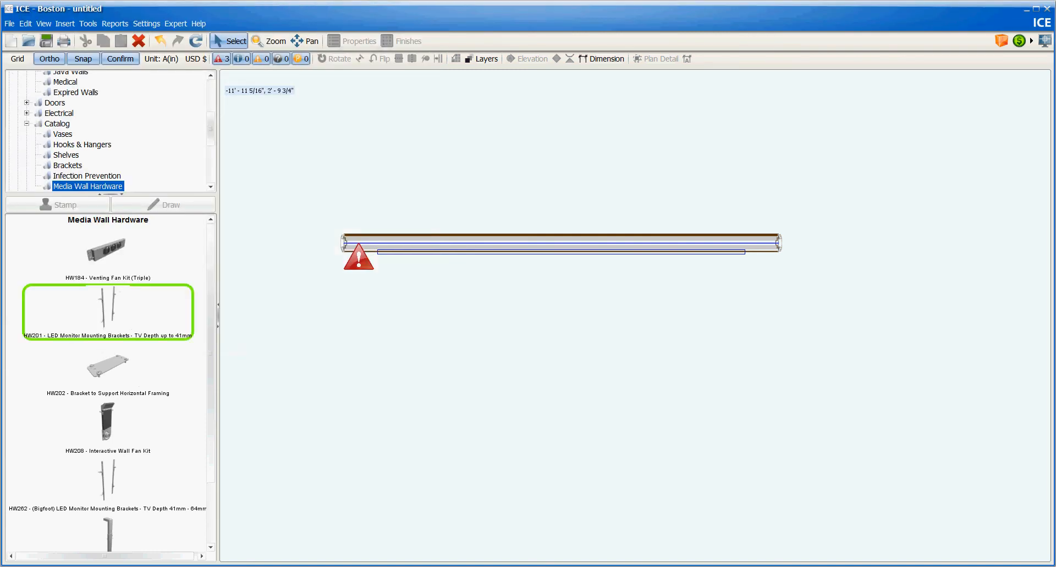
{"action": "scroll", "coordinate": [127, 312], "scroll_direction": "down", "scroll_amount": 3}
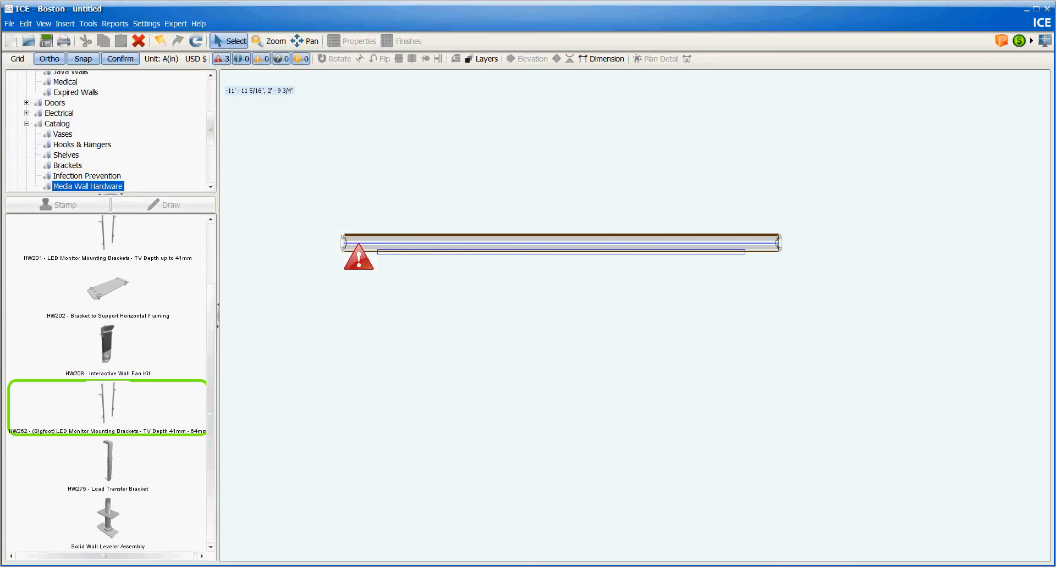
Add a second custom item to the project's catalog items.
{"action": "scroll", "coordinate": [107, 374], "scroll_direction": "up", "scroll_amount": 3}
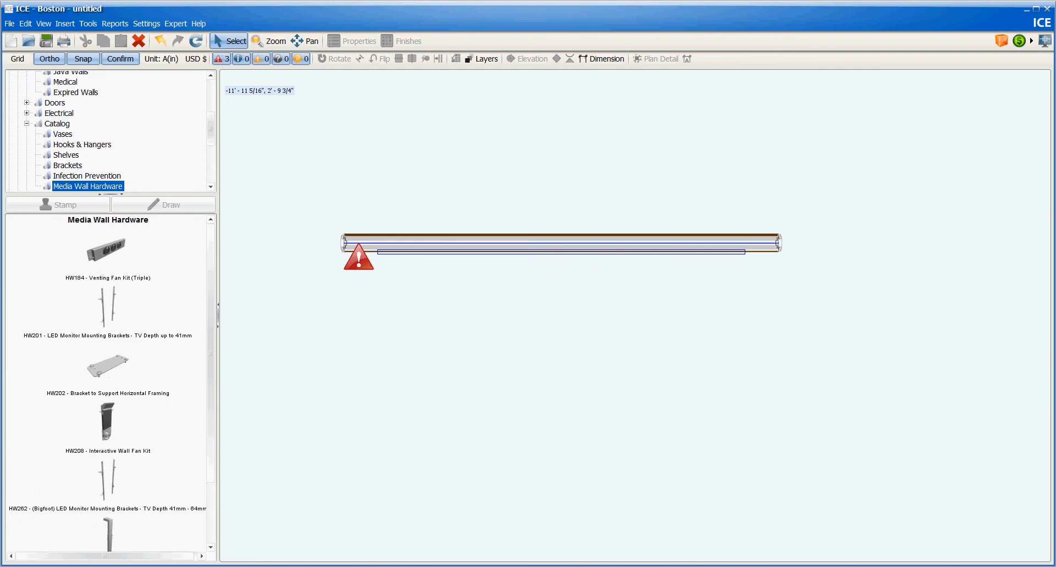
{"action": "scroll", "coordinate": [110, 130], "scroll_direction": "up", "scroll_amount": 2}
{"action": "scroll", "coordinate": [110, 130], "scroll_direction": "down", "scroll_amount": 4}
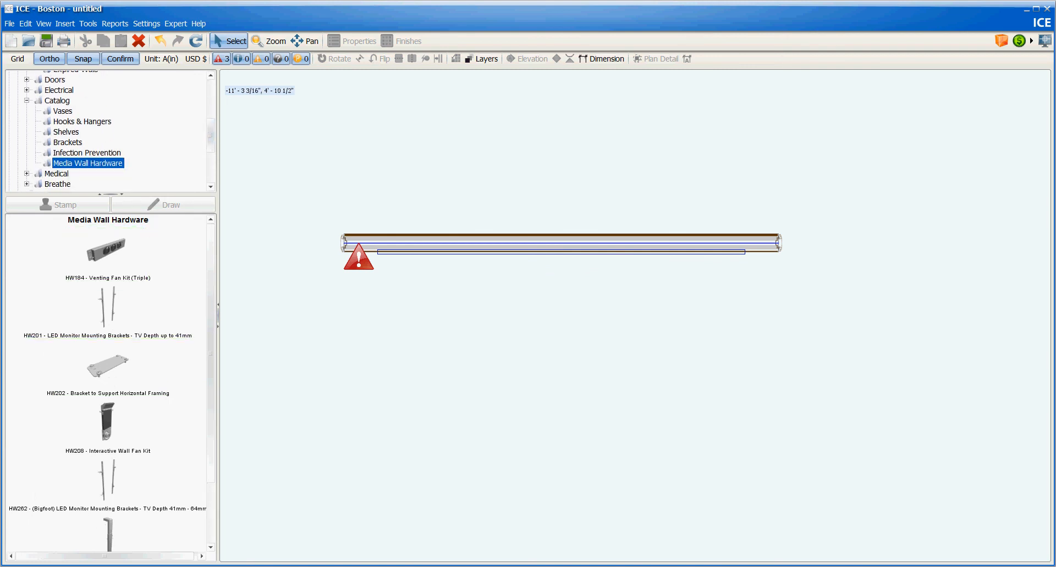
{"action": "left_click", "coordinate": [25, 23]}
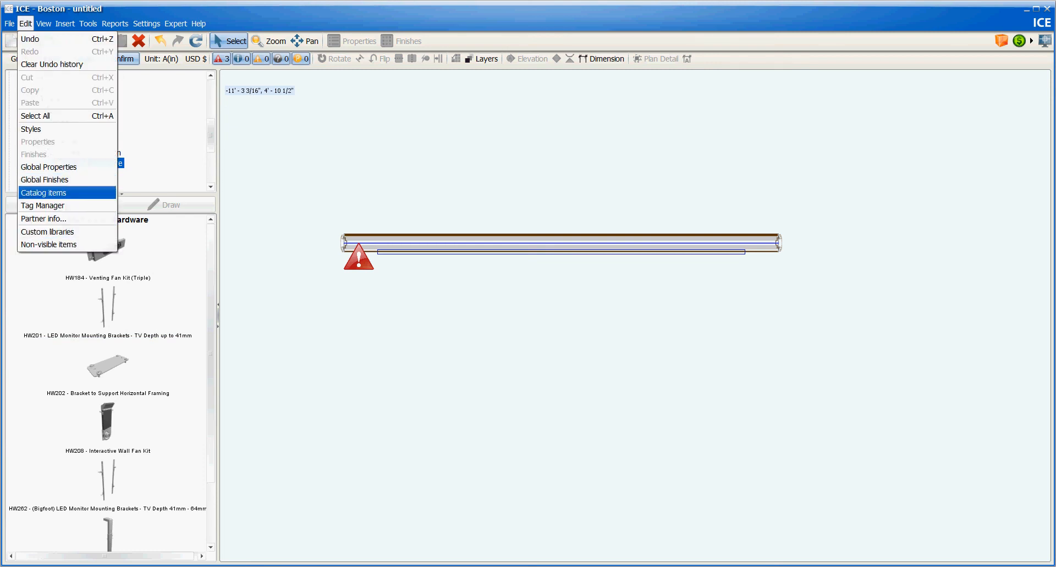
{"action": "left_click", "coordinate": [44, 192]}
{"action": "left_click", "coordinate": [199, 341]}
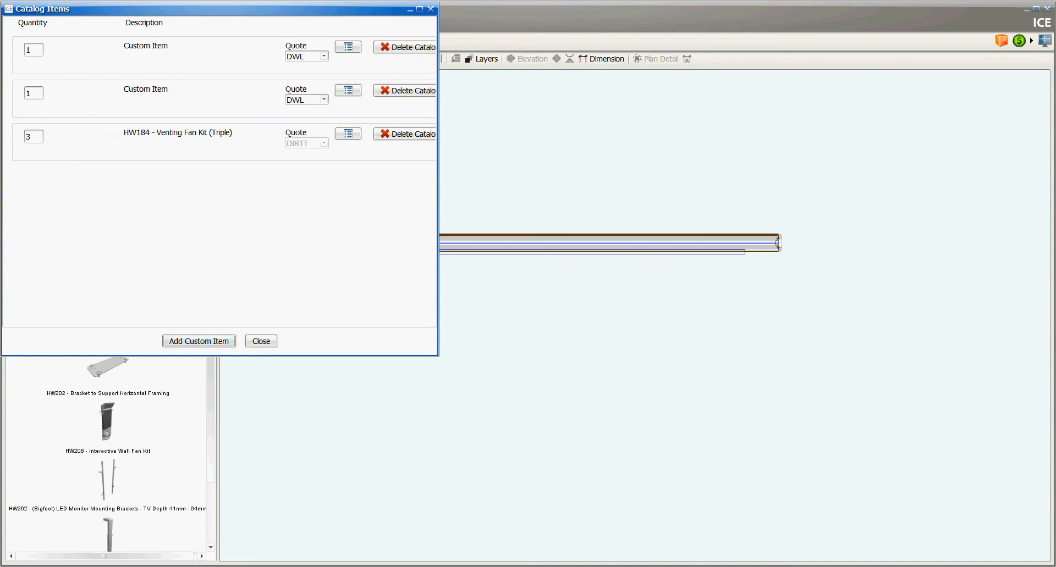
Describe the second custom item as "Video Wall Brackets $1500- To be Provided by Tech Team" and close the catalog items.
{"action": "left_click", "coordinate": [348, 91]}
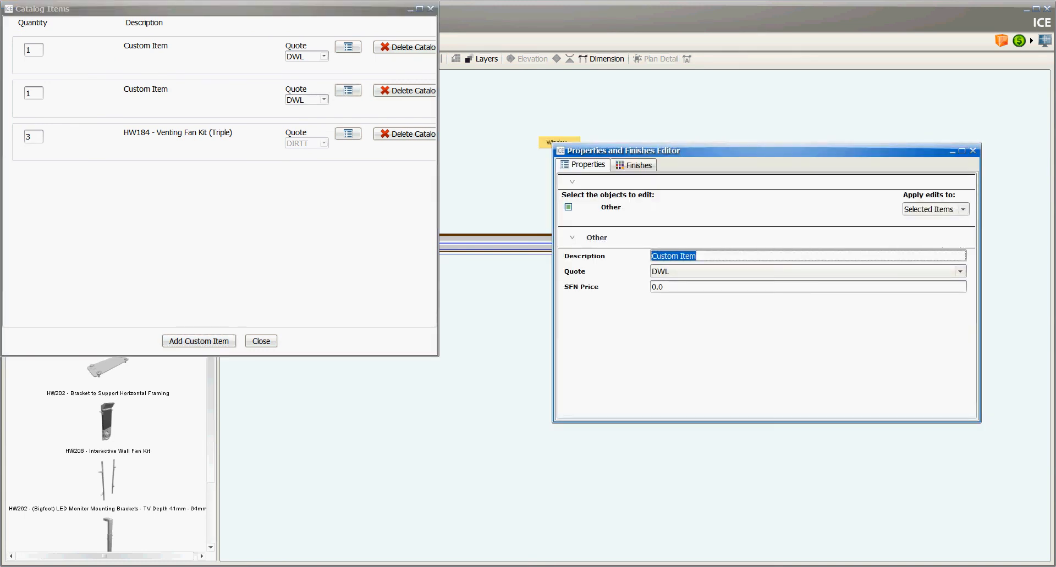
{"action": "type", "text": "Vide"}
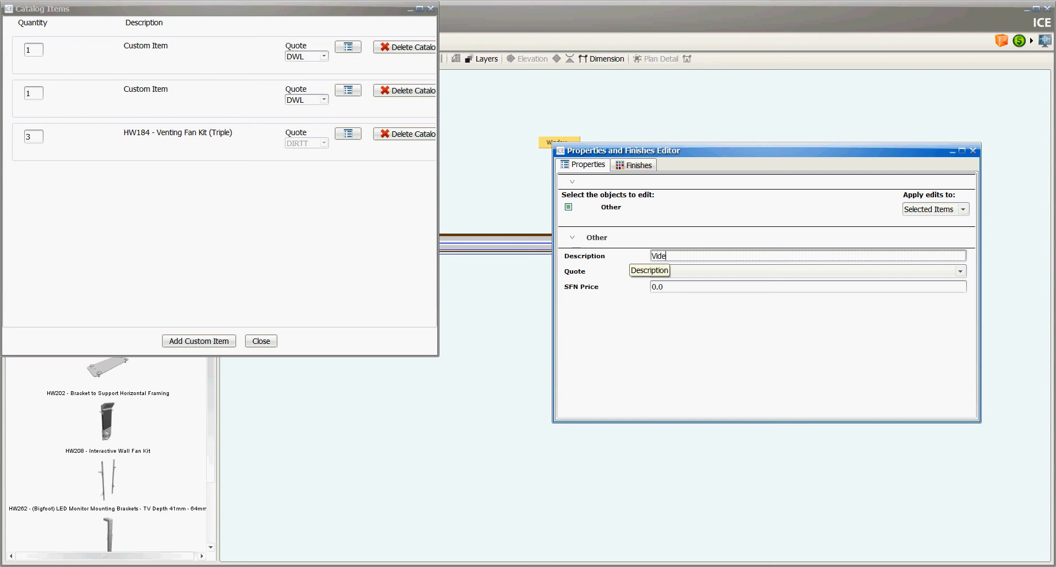
{"action": "type", "text": "o Wall Brackets"}
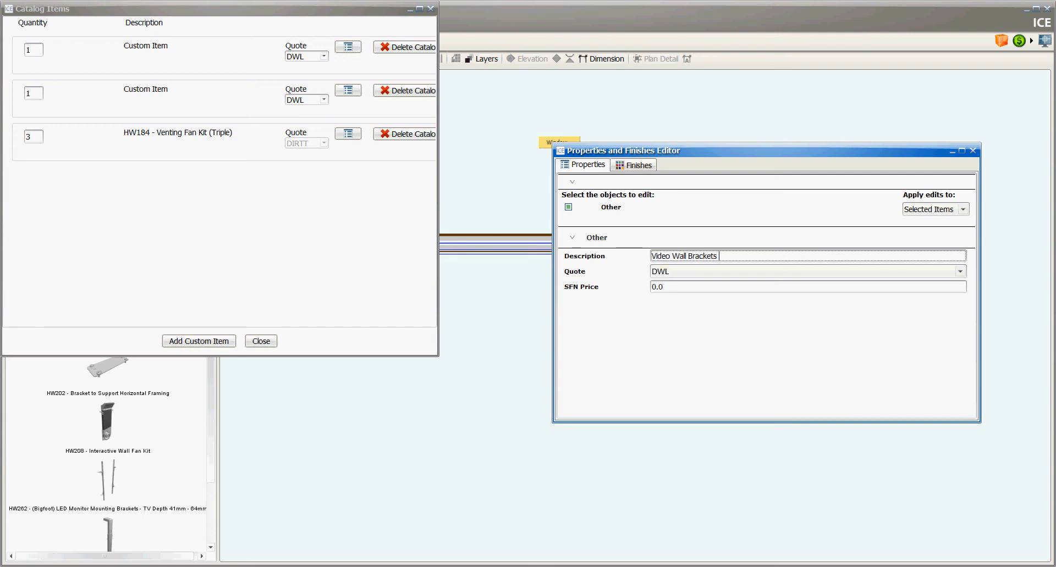
{"action": "type", "text": " $1500"}
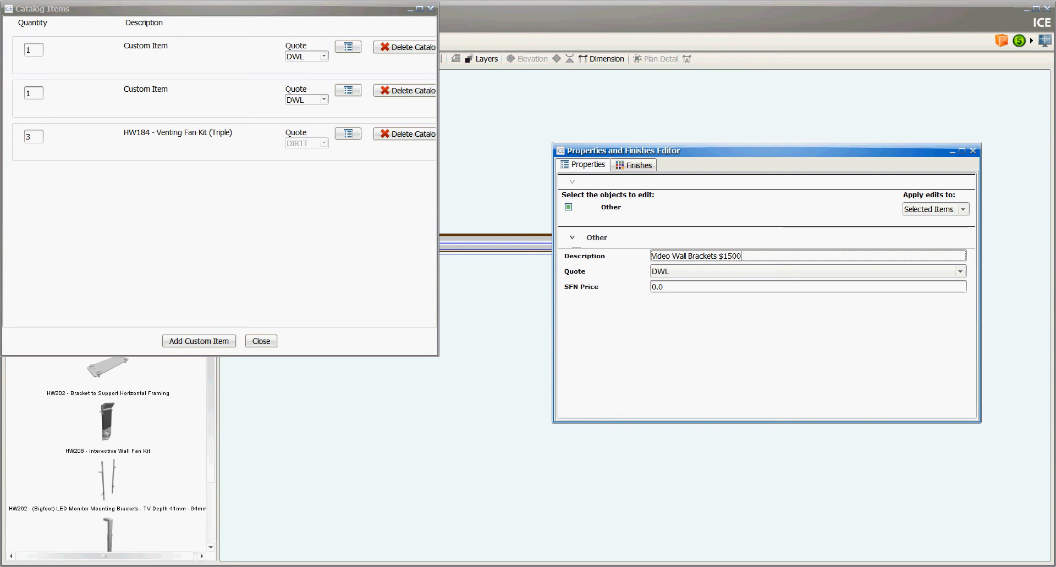
{"action": "type", "text": "- To be Provided by Te"}
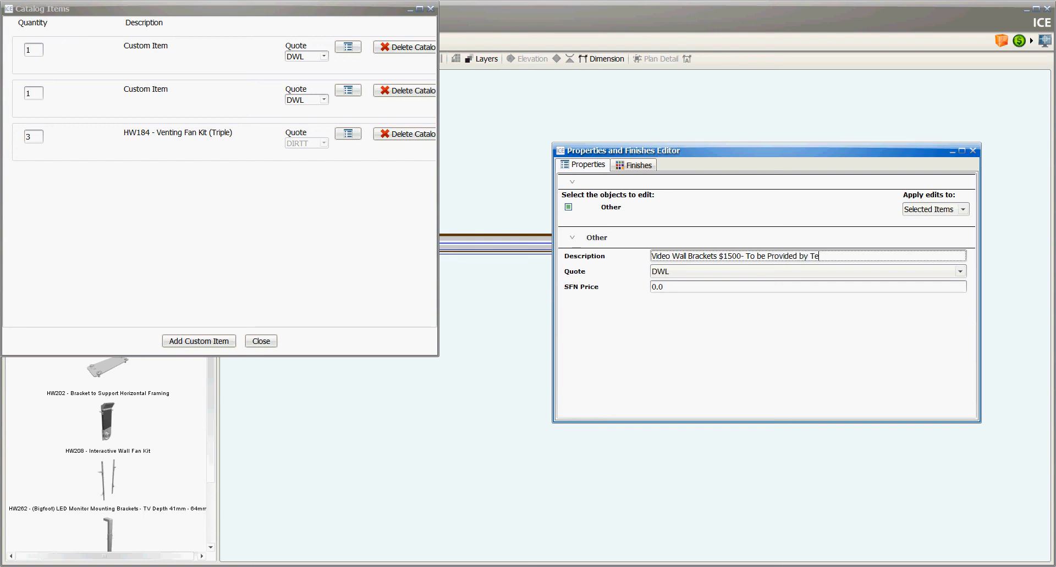
{"action": "type", "text": "ch TEam"}
{"action": "key", "text": "BackSpace"}
{"action": "type", "text": "eam"}
{"action": "left_click", "coordinate": [961, 272]}
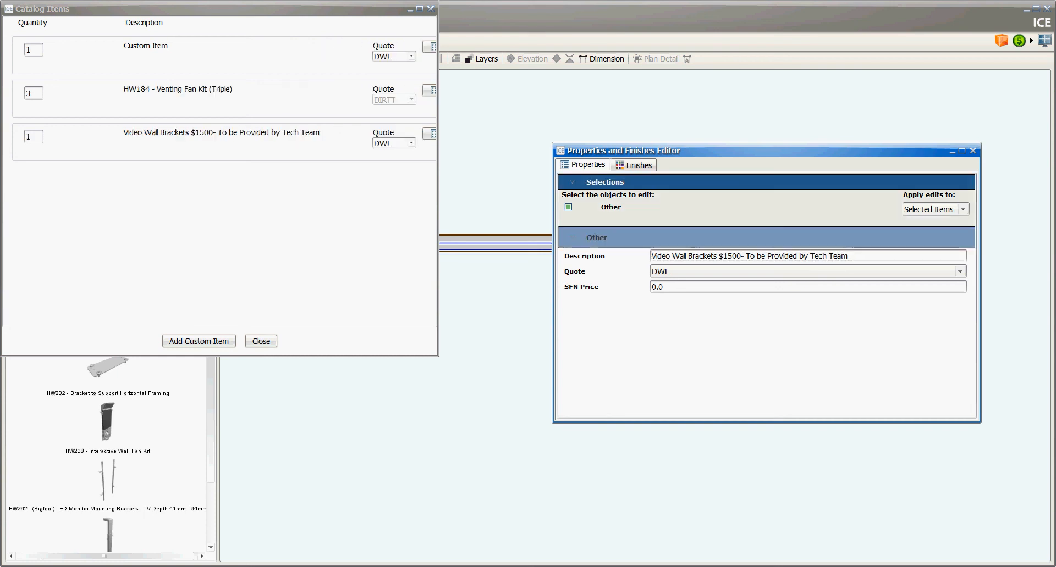
{"action": "left_click", "coordinate": [33, 49]}
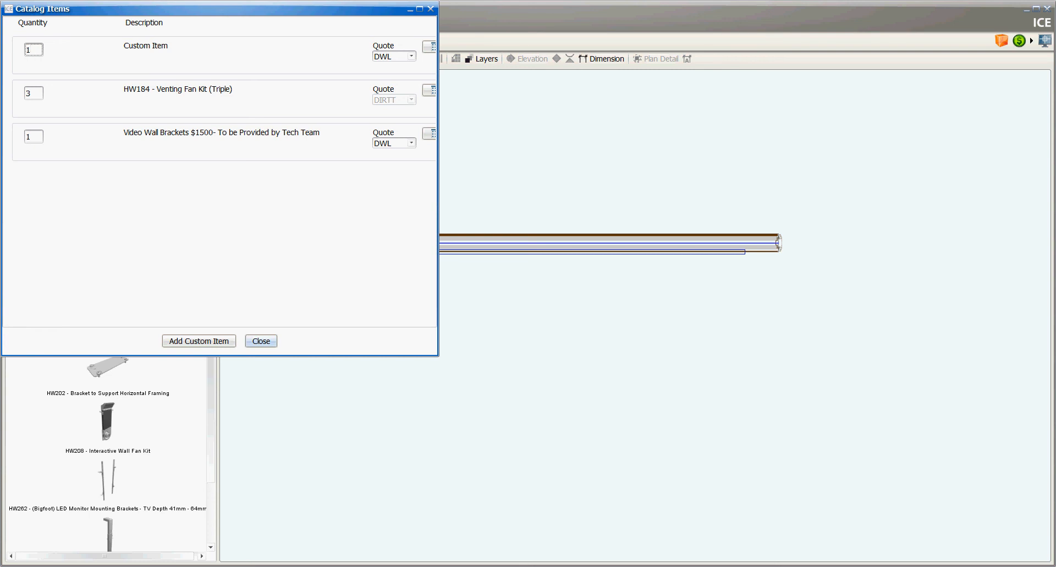
{"action": "left_click", "coordinate": [261, 341]}
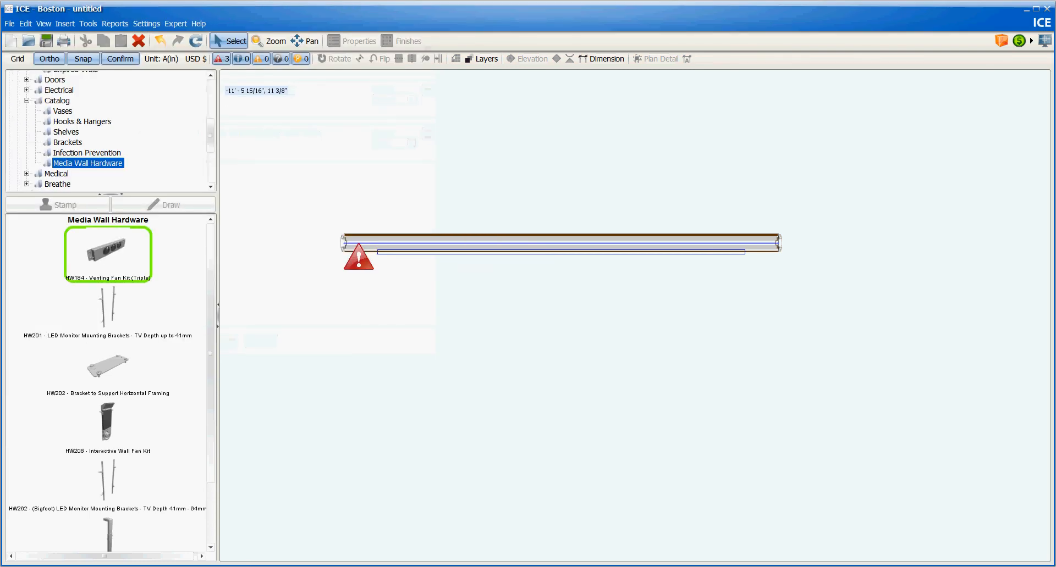
Display the Solid Walls category of the DIRTT products and choose the VideoWall style for drawing.
{"action": "left_click_drag", "start_coordinate": [210, 136], "coordinate": [210, 97]}
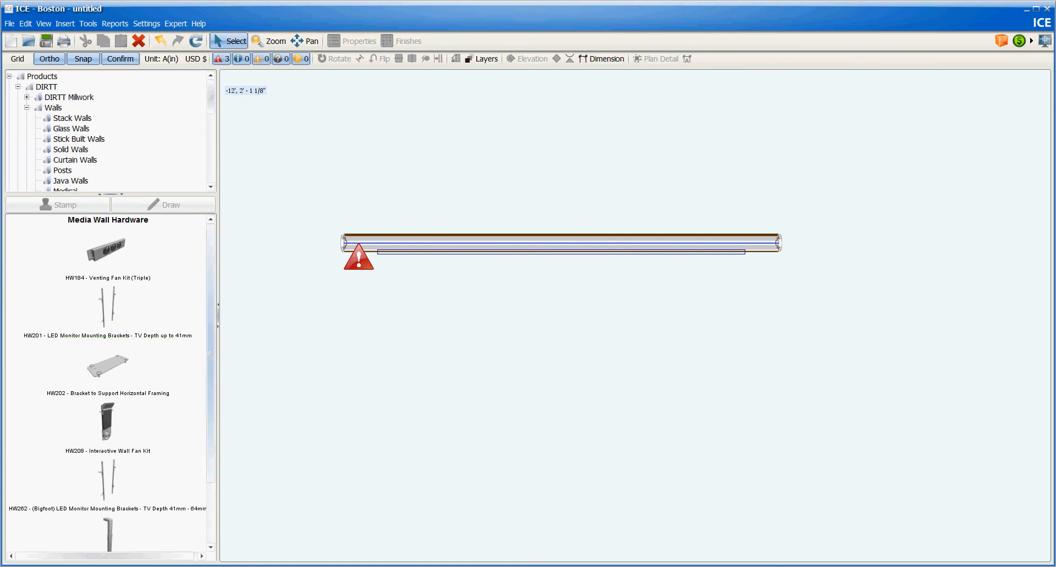
{"action": "left_click_drag", "start_coordinate": [210, 354], "coordinate": [210, 416]}
{"action": "left_click", "coordinate": [70, 150]}
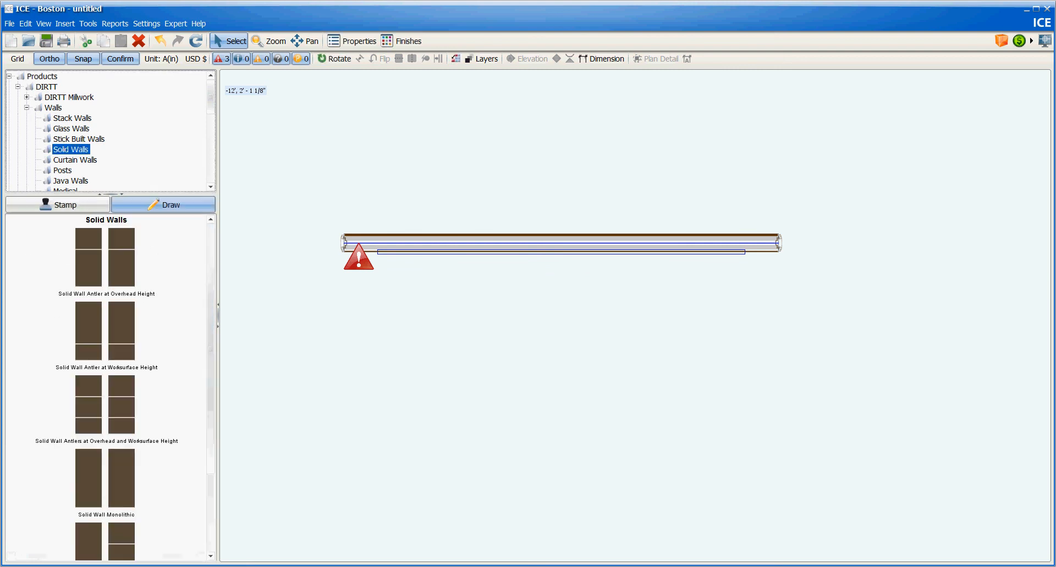
{"action": "scroll", "coordinate": [107, 248], "scroll_direction": "down", "scroll_amount": 1}
{"action": "scroll", "coordinate": [107, 311], "scroll_direction": "down", "scroll_amount": 3}
{"action": "left_click", "coordinate": [106, 523]}
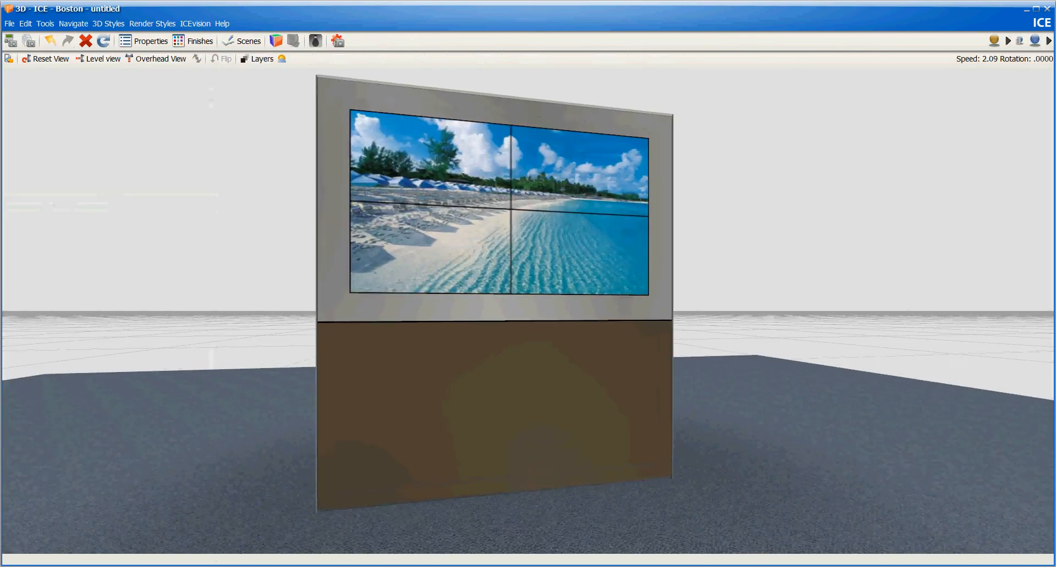
Examine the video wall's front up close and its back side in 3D, then return to the plan drawing.
{"action": "key", "text": "Up"}
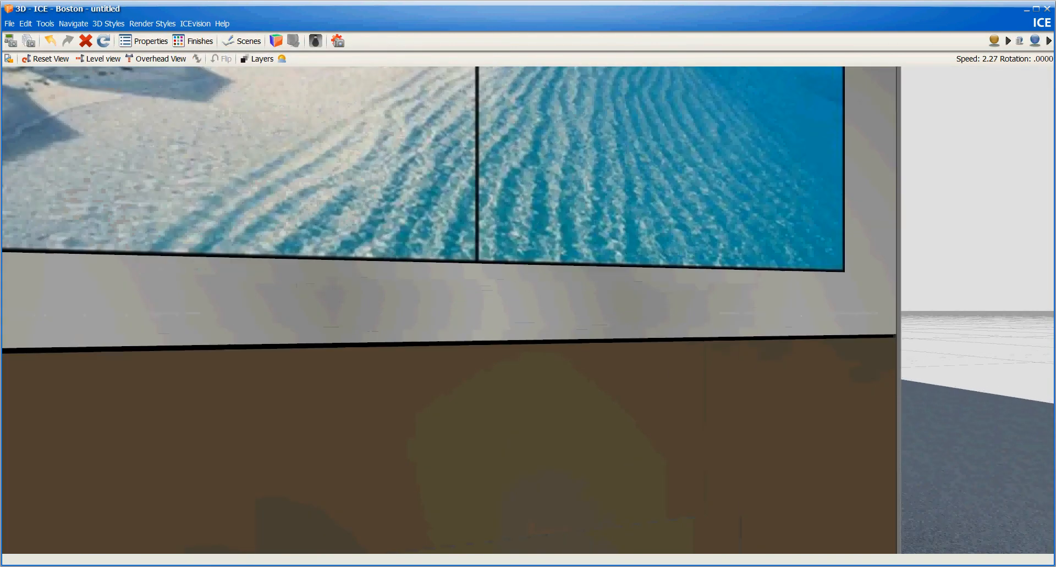
{"action": "key", "text": "Left"}
{"action": "key", "text": "Down"}
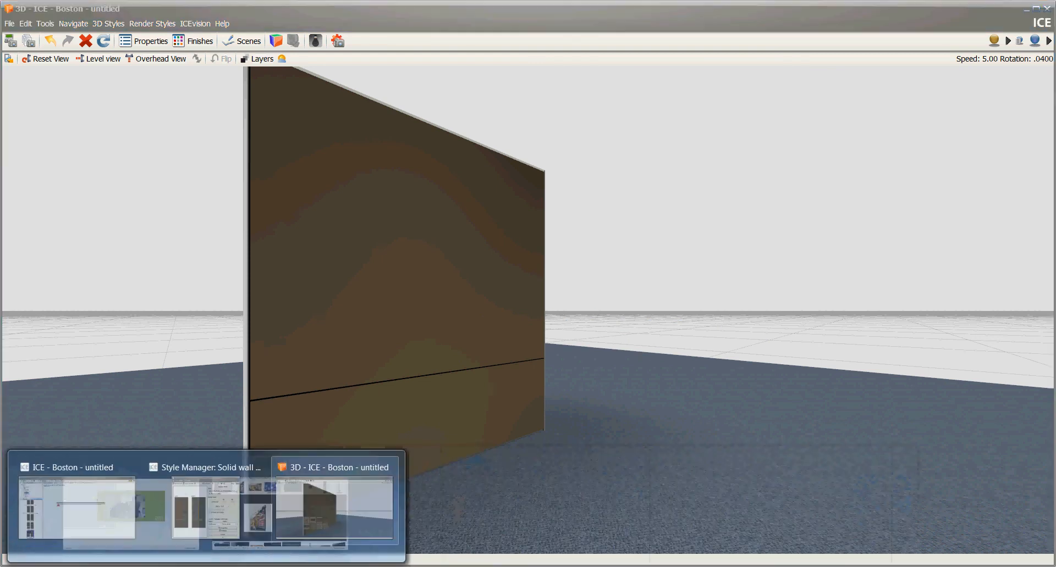
{"action": "left_click", "coordinate": [89, 512]}
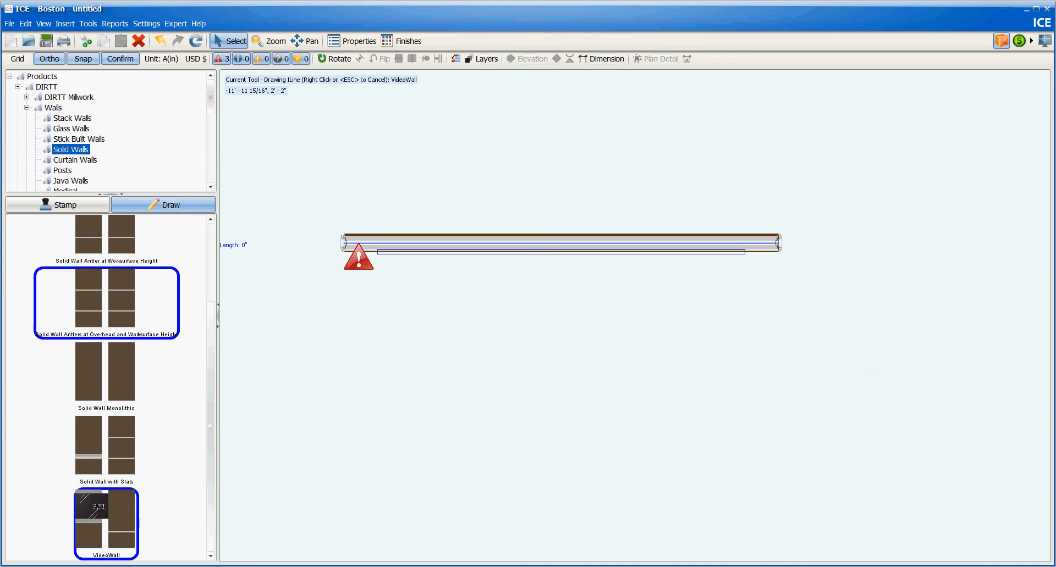
Draw a 1' Solid Wall Antlers at Overhead and Worksurface Height wall at 90° from the left end of the video wall, then end drawing.
{"action": "left_click", "coordinate": [106, 303]}
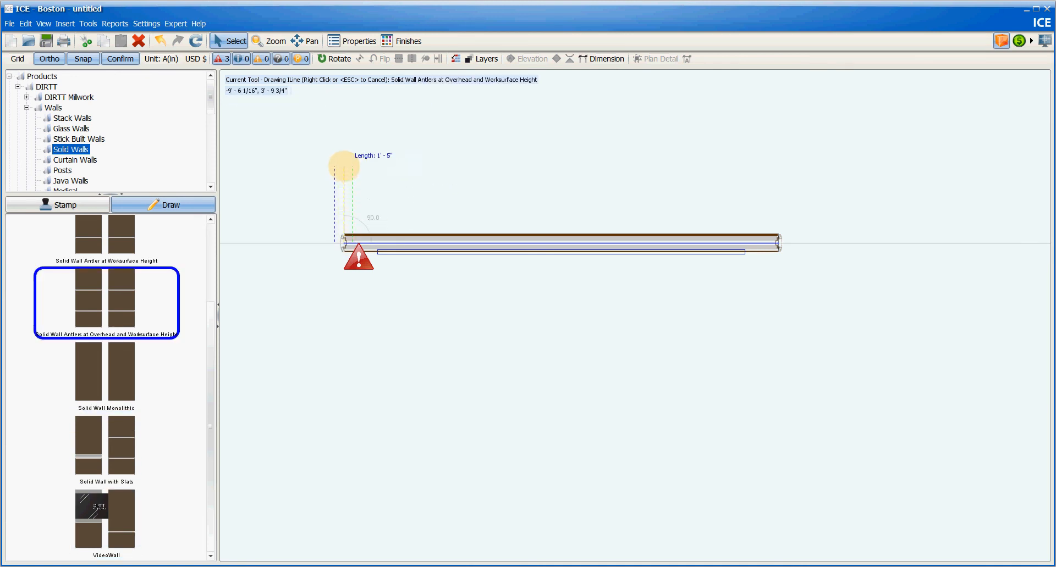
{"action": "left_click", "coordinate": [343, 154]}
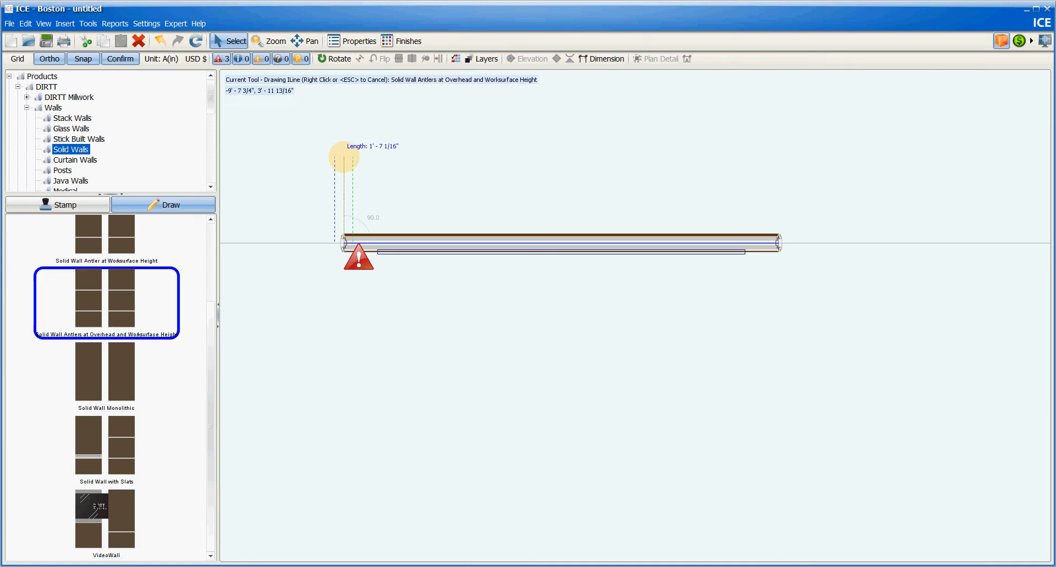
{"action": "type", "text": "1'"}
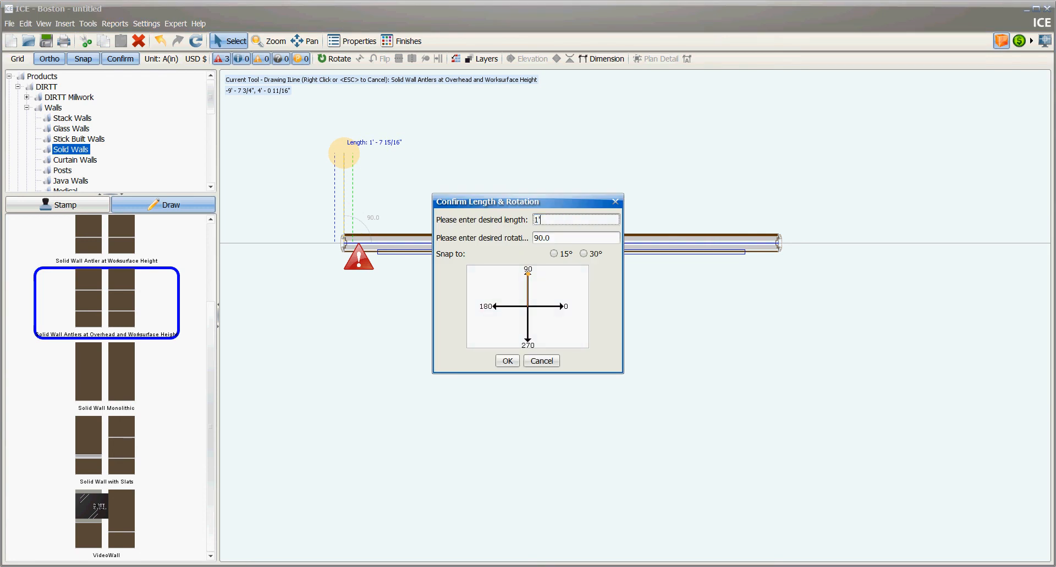
{"action": "key", "text": "Return"}
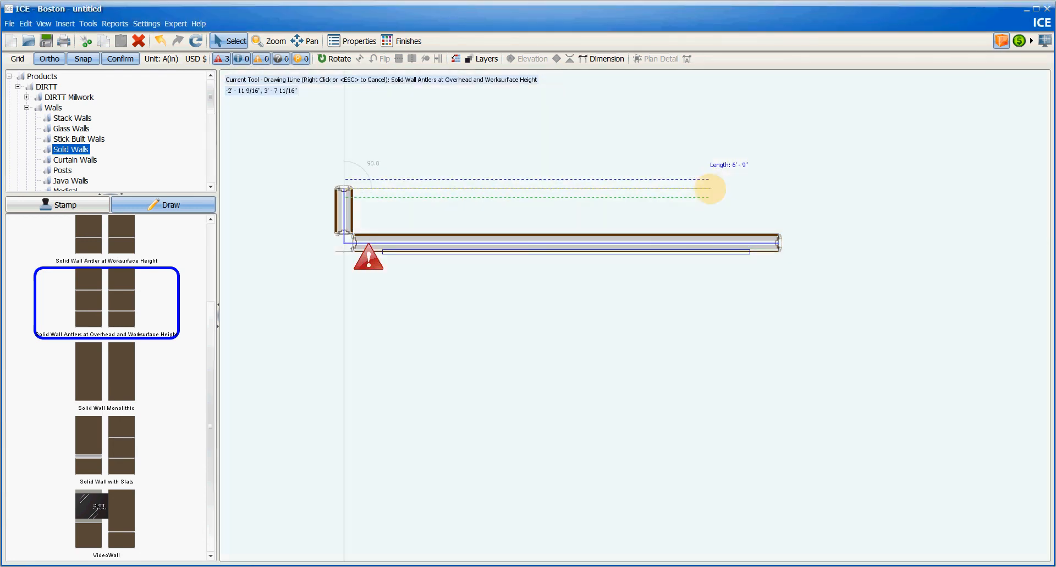
{"action": "key", "text": "Escape"}
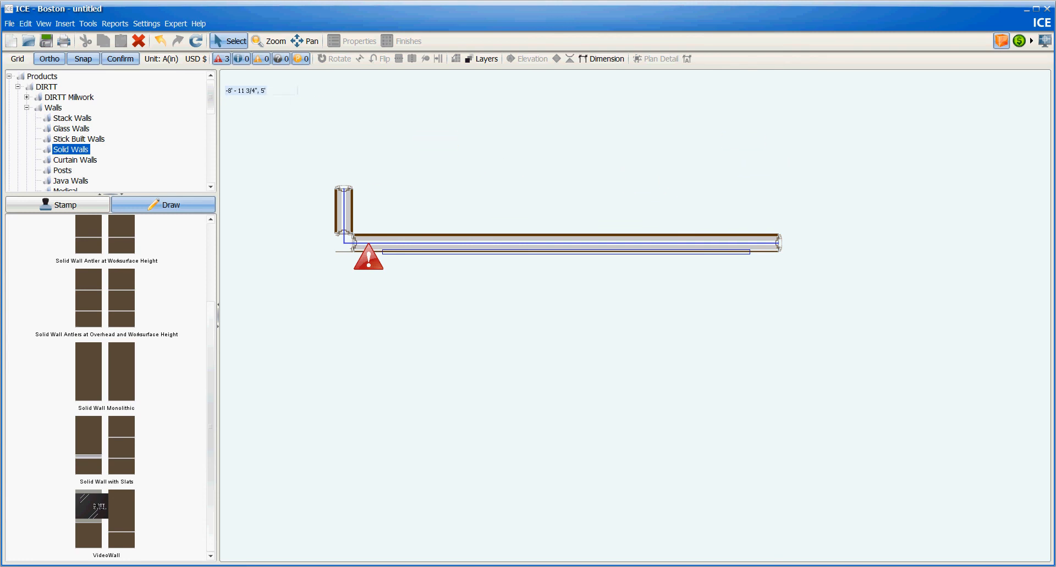
{"action": "key", "text": "Print"}
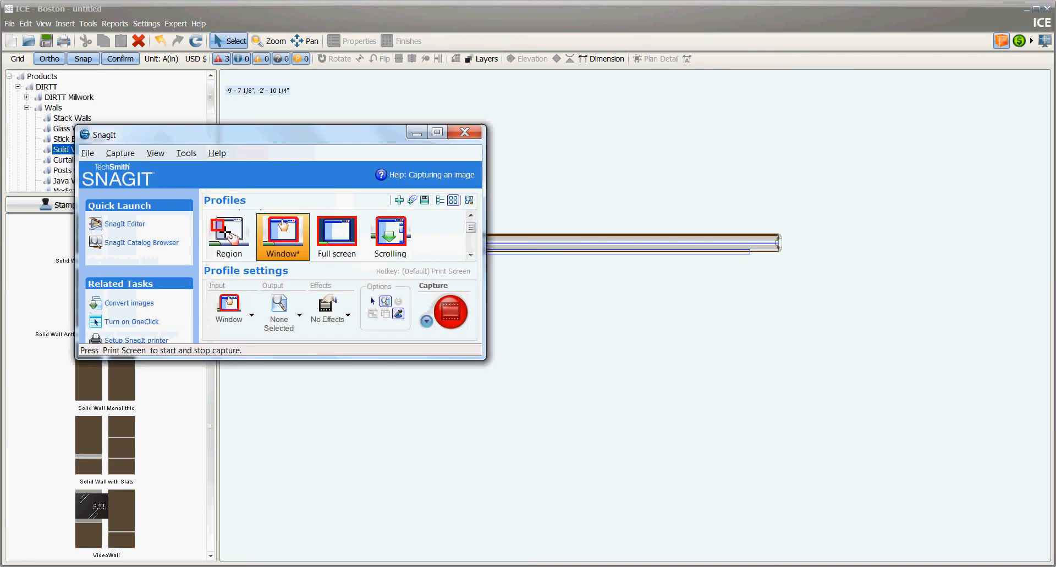